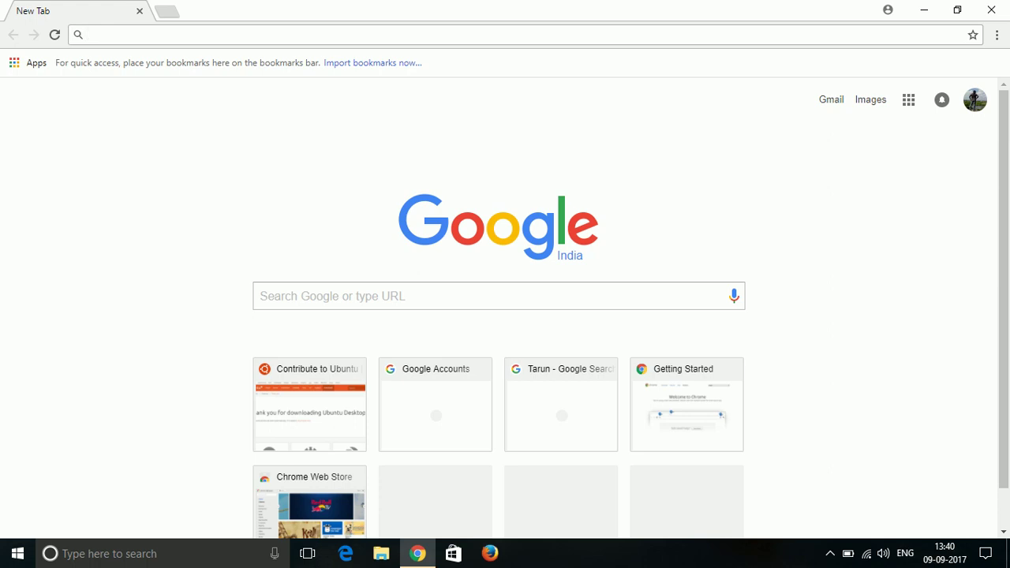
Search Google for 'vmbox' from Chrome's address bar, discarding the autocompletion.
type("v")
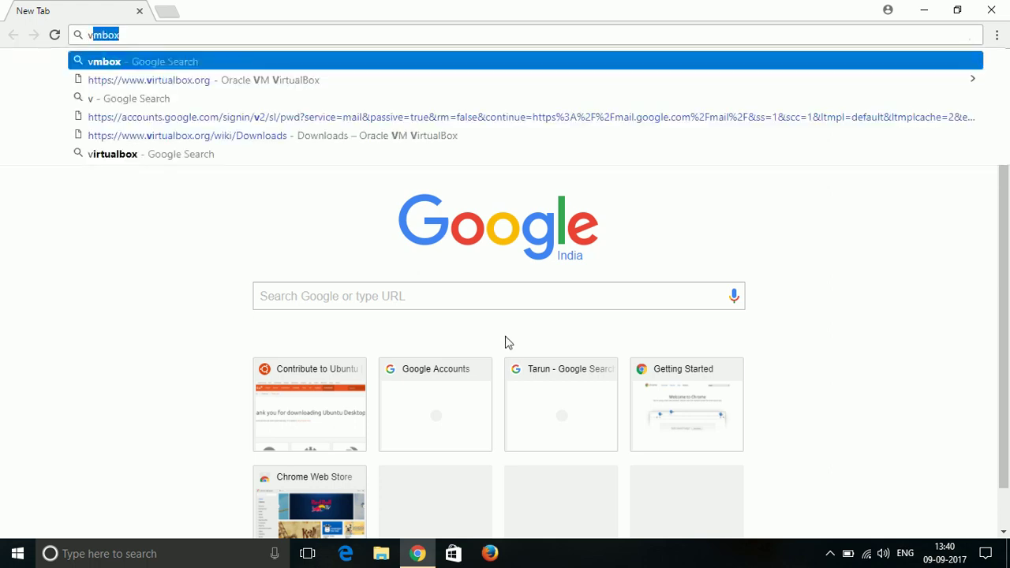
key("BackSpace")
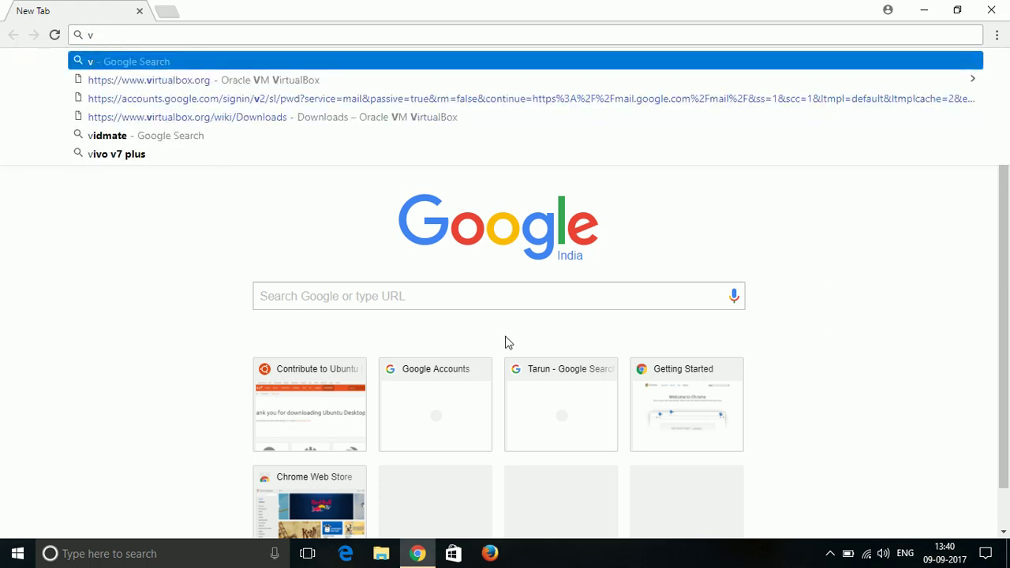
type("mbox")
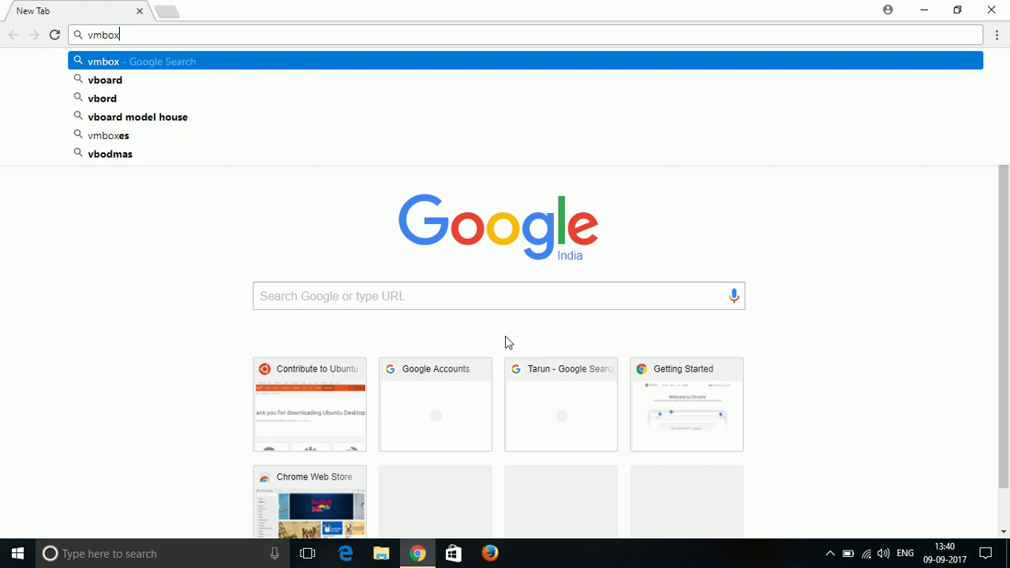
key("Return")
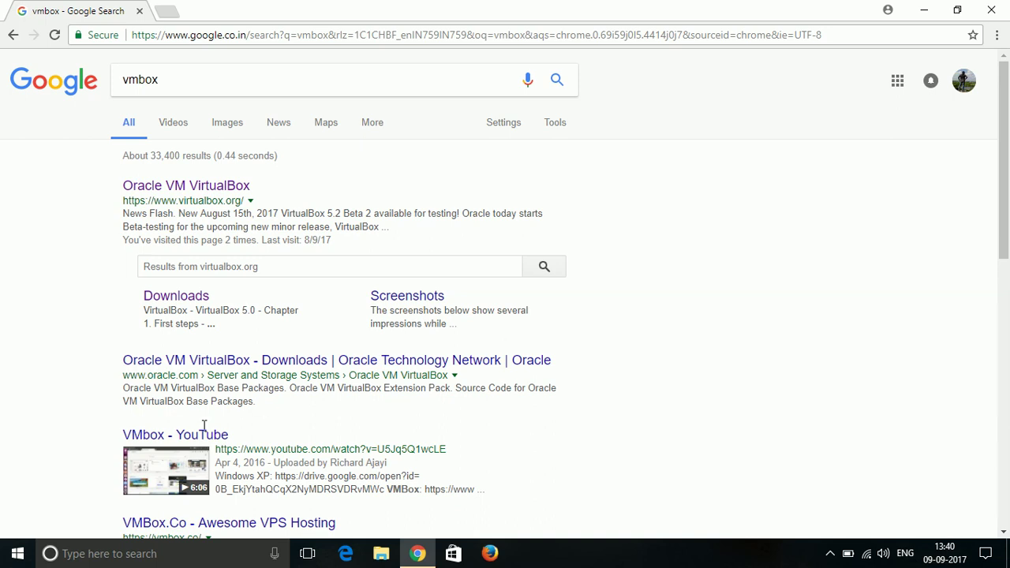
Go to the official VirtualBox website's Downloads page.
left_click(205, 188)
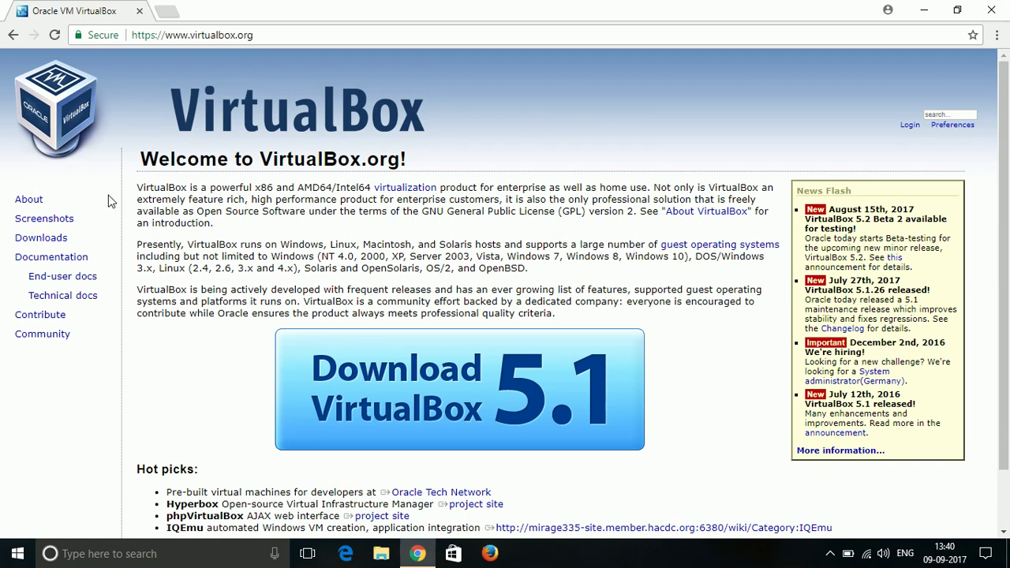
double_click(54, 243)
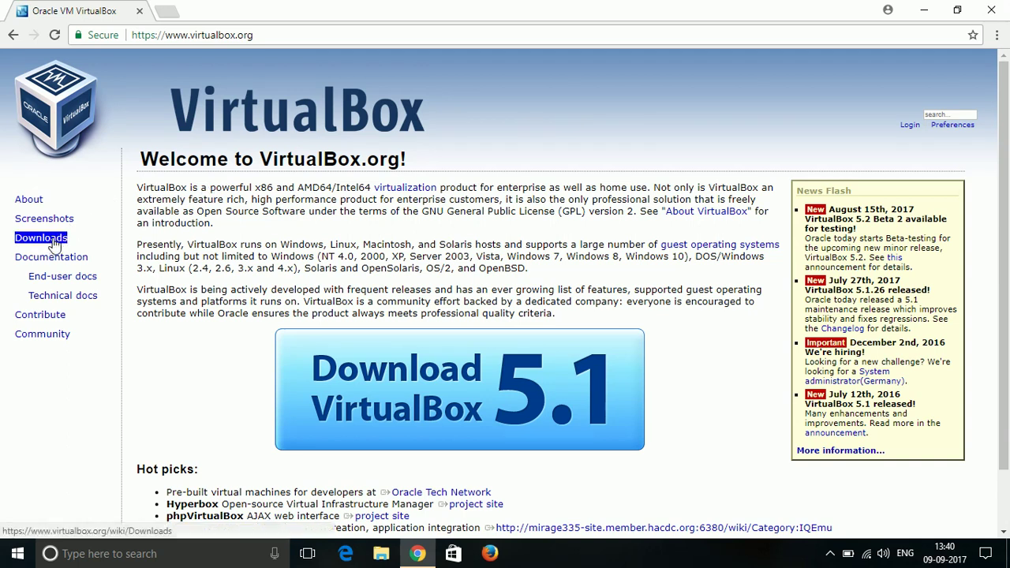
left_click(54, 242)
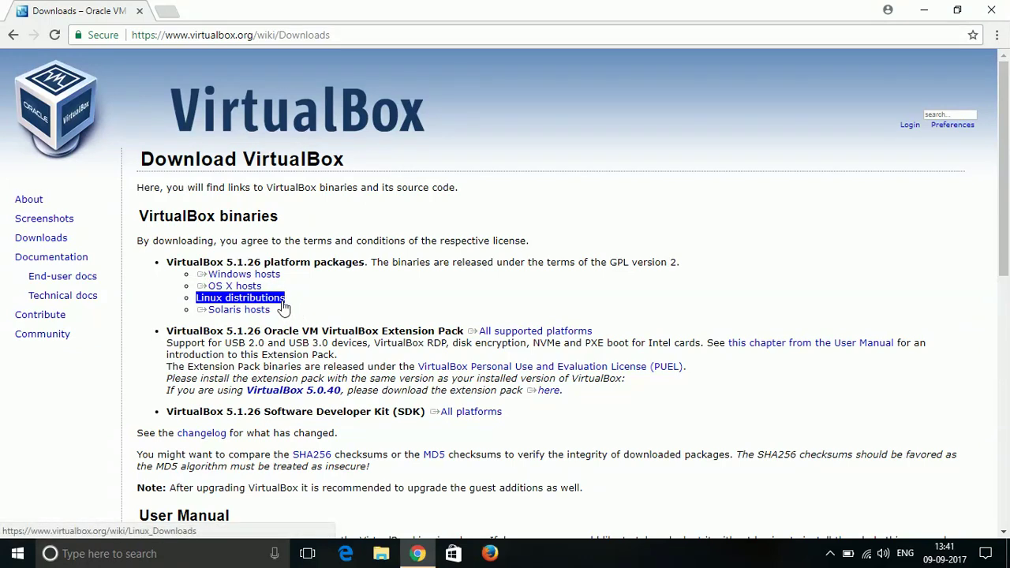
Start the VirtualBox 5.1.26 installer download for Windows hosts, then cancel it.
left_click(272, 277)
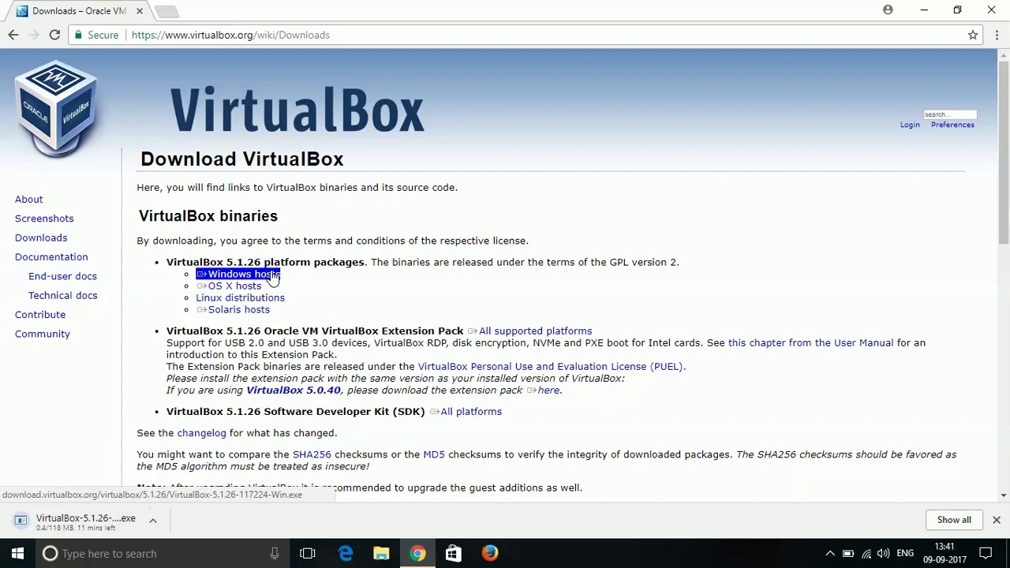
left_click(155, 523)
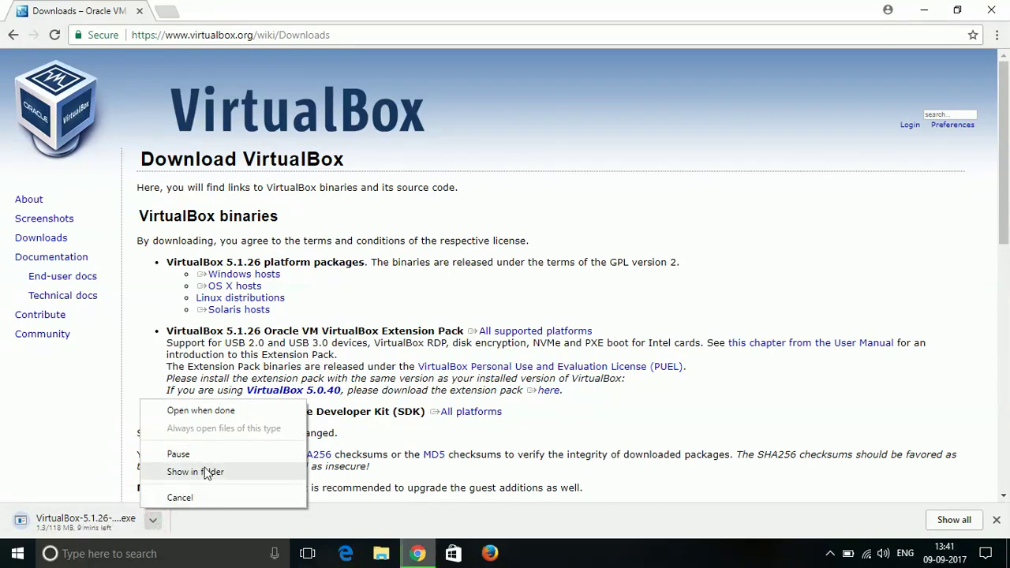
left_click(180, 497)
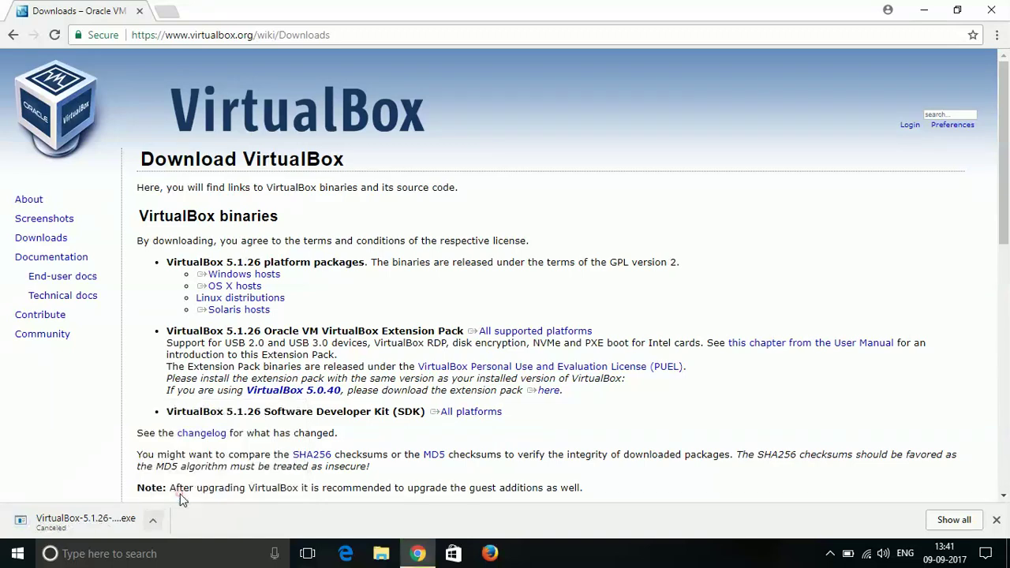
left_click(385, 553)
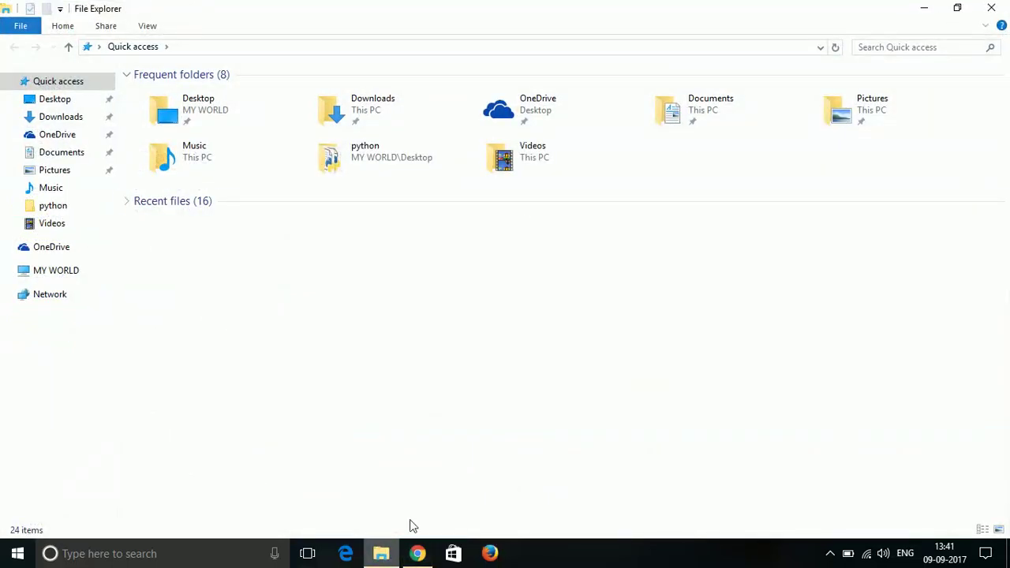
Confirm VirtualBox-5.1.26-117224-Win is in the Downloads folder, then return to Chrome.
double_click(359, 116)
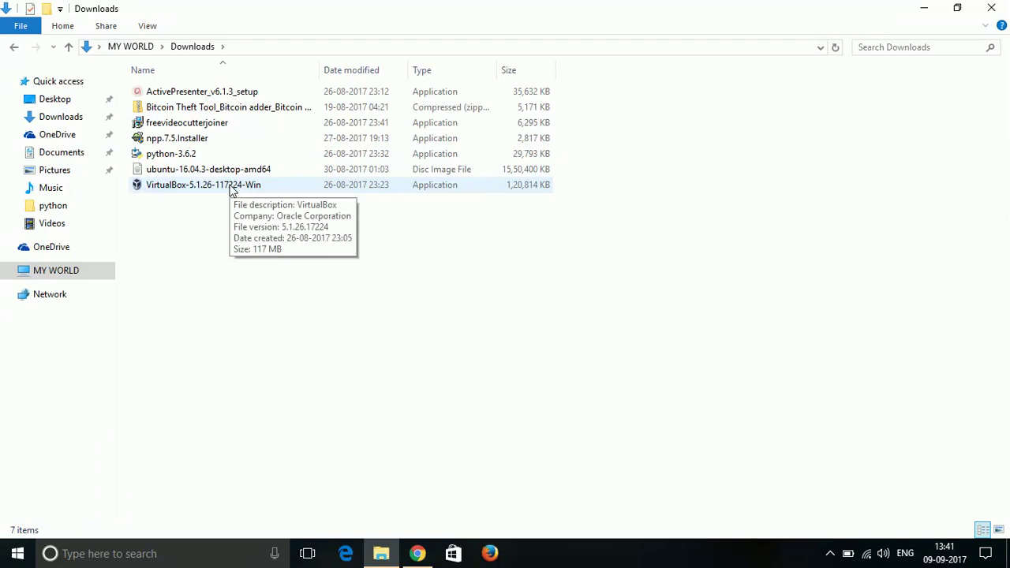
left_click(426, 556)
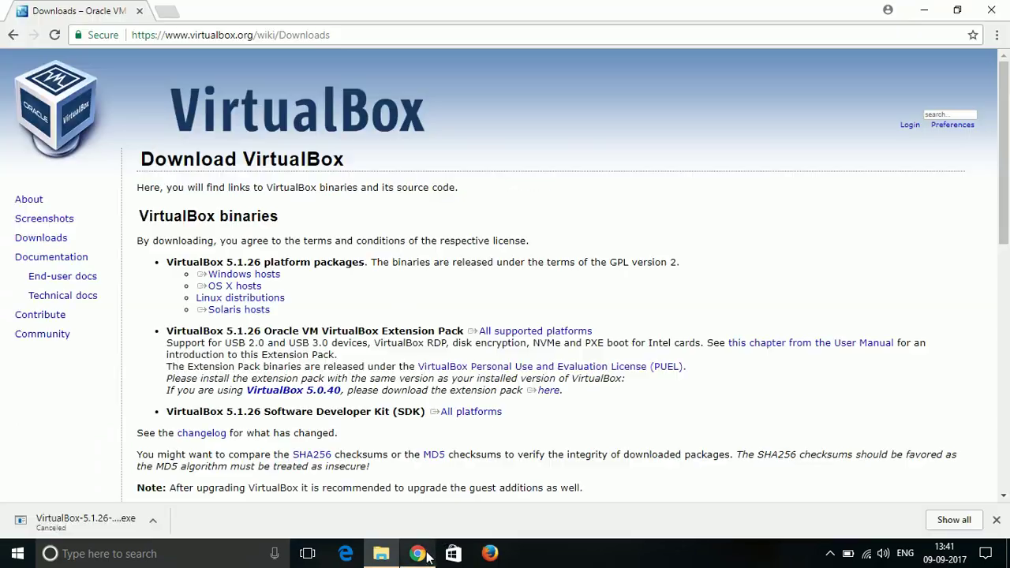
In a new tab, search 'ubuntu' and go to ubuntu.com's Downloads page.
left_click(166, 11)
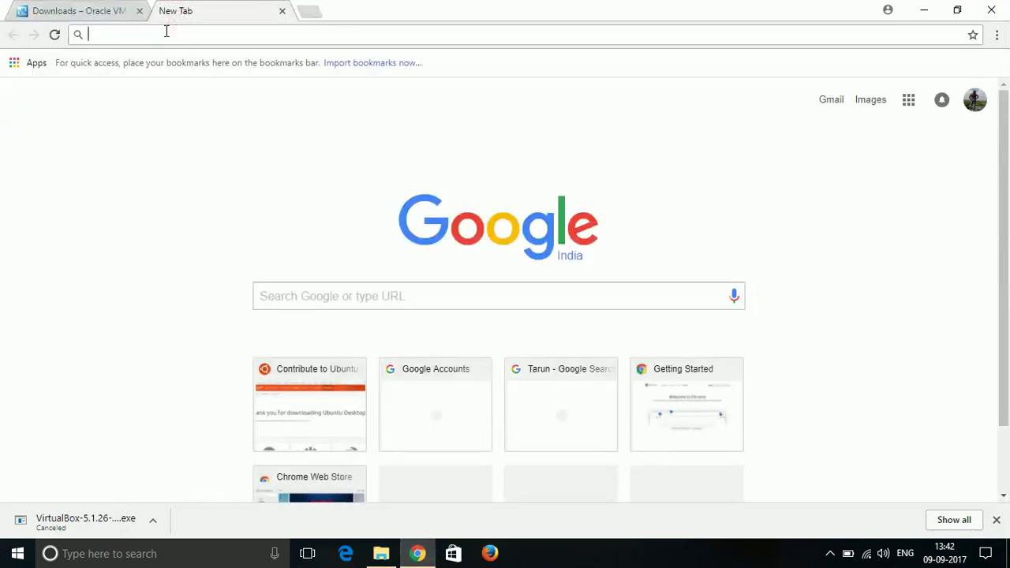
type("ubuntu")
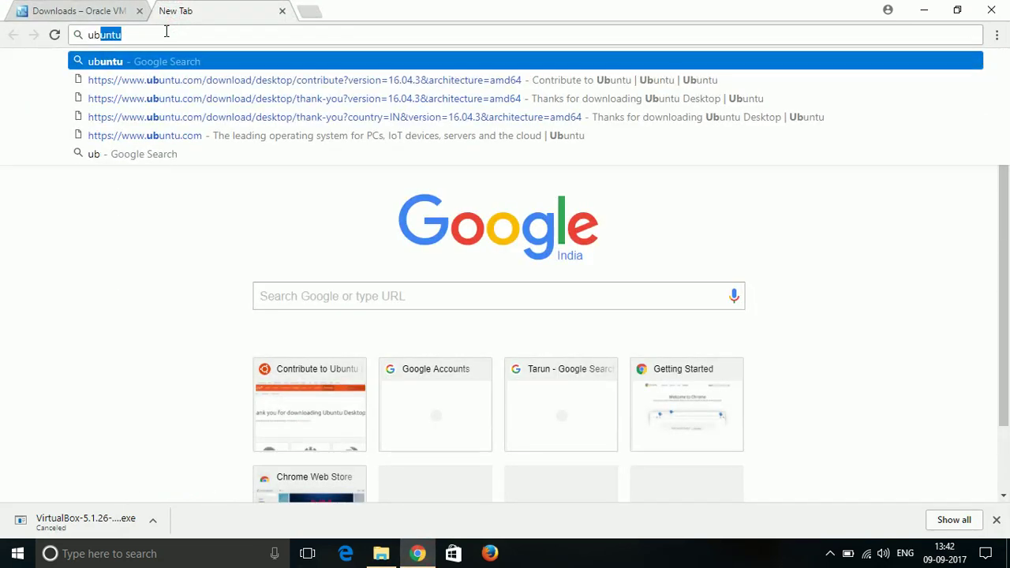
key("Return")
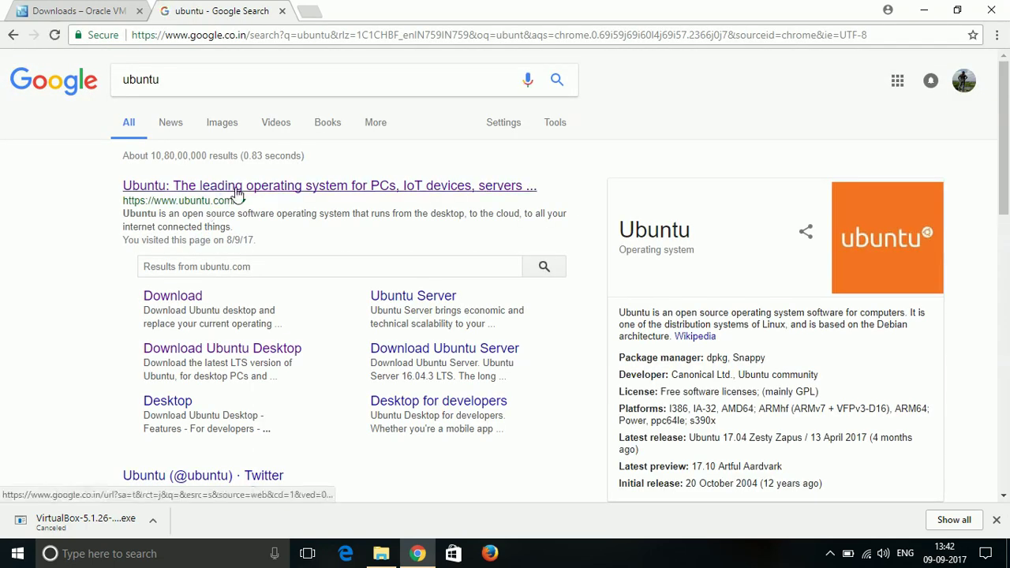
left_click(235, 187)
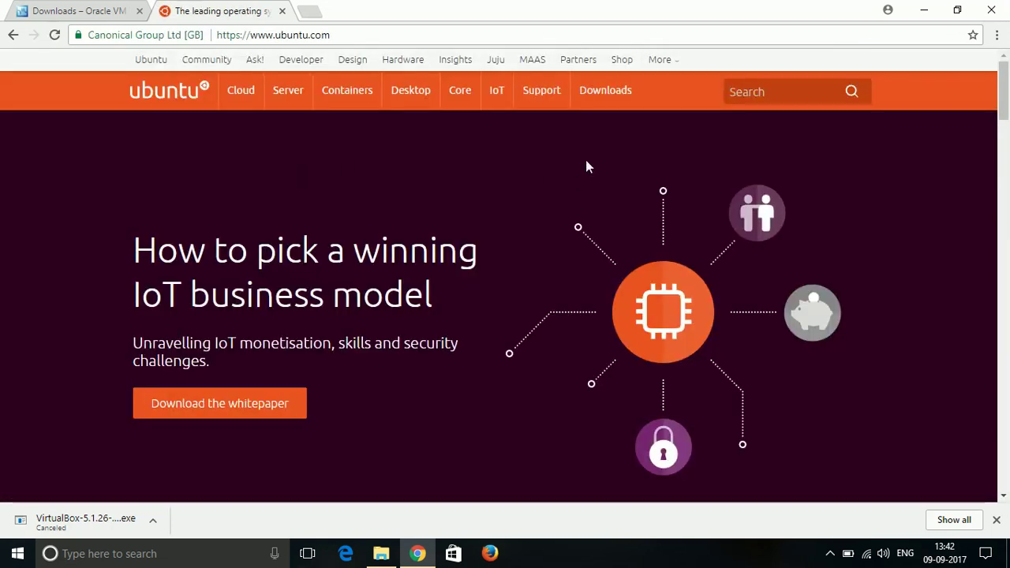
mouse_move(620, 95)
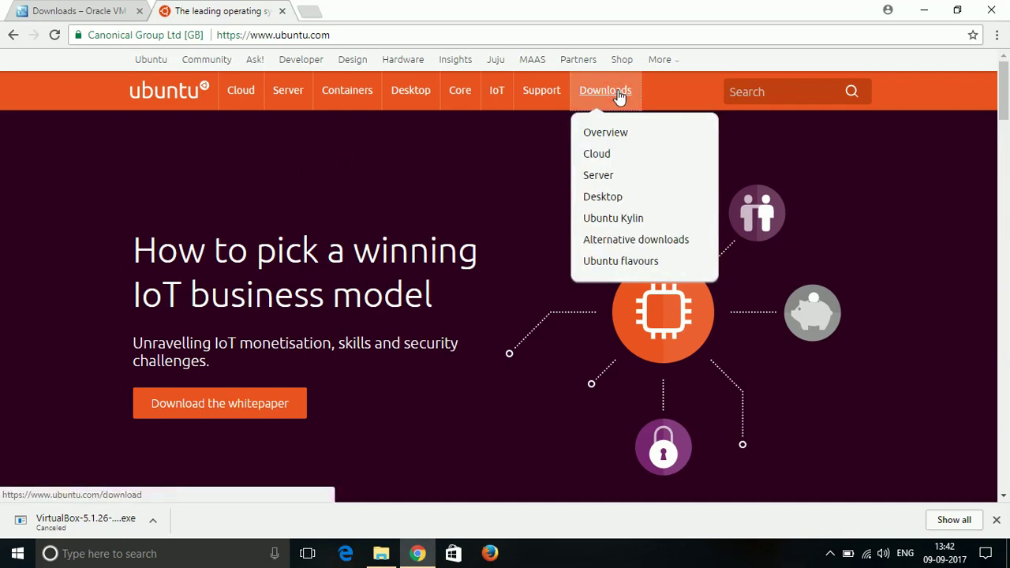
left_click(619, 95)
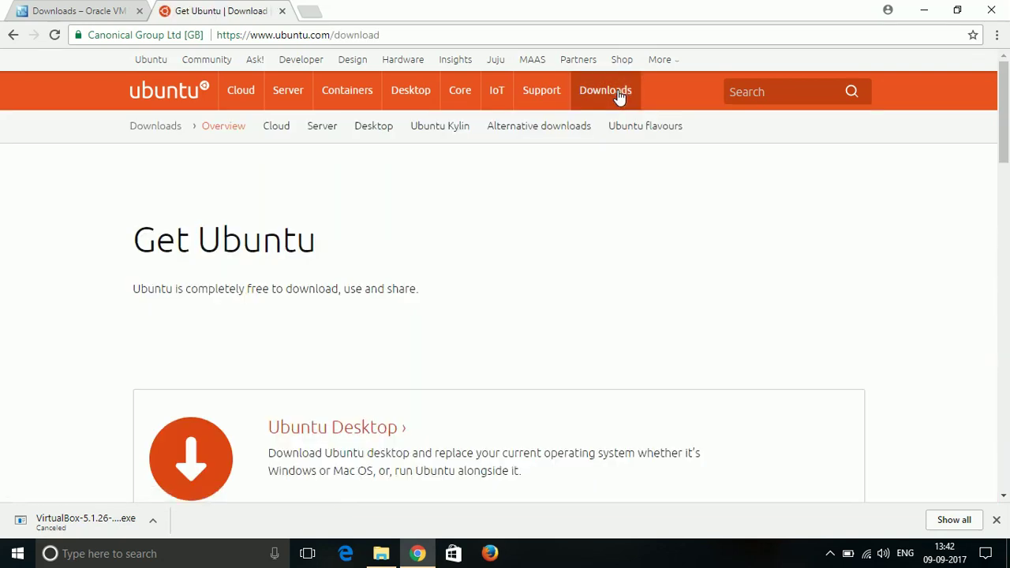
Dismiss the download bar, pick Ubuntu Desktop, and request the Ubuntu 16.04.3 LTS download.
left_click(996, 521)
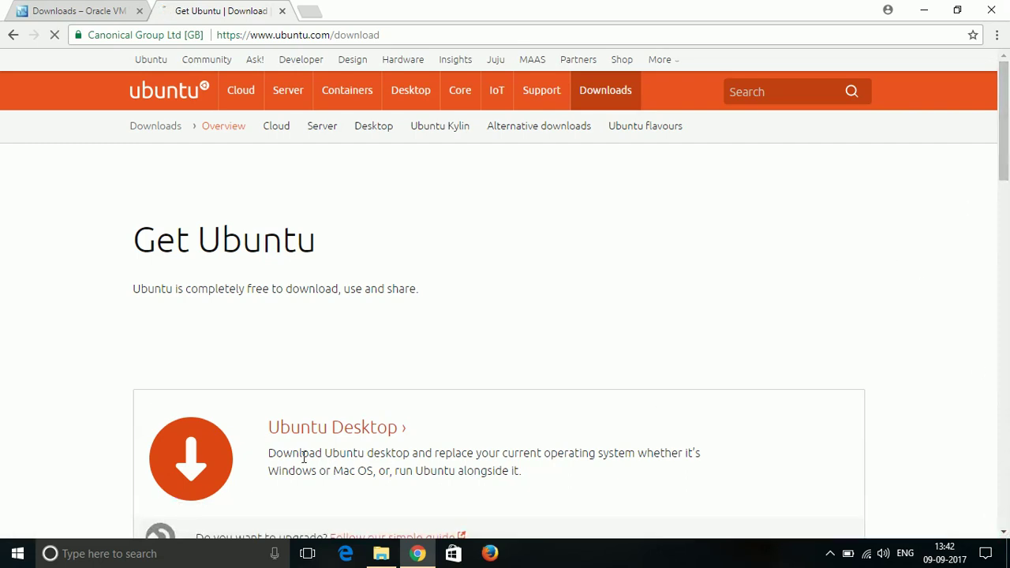
left_click(333, 430)
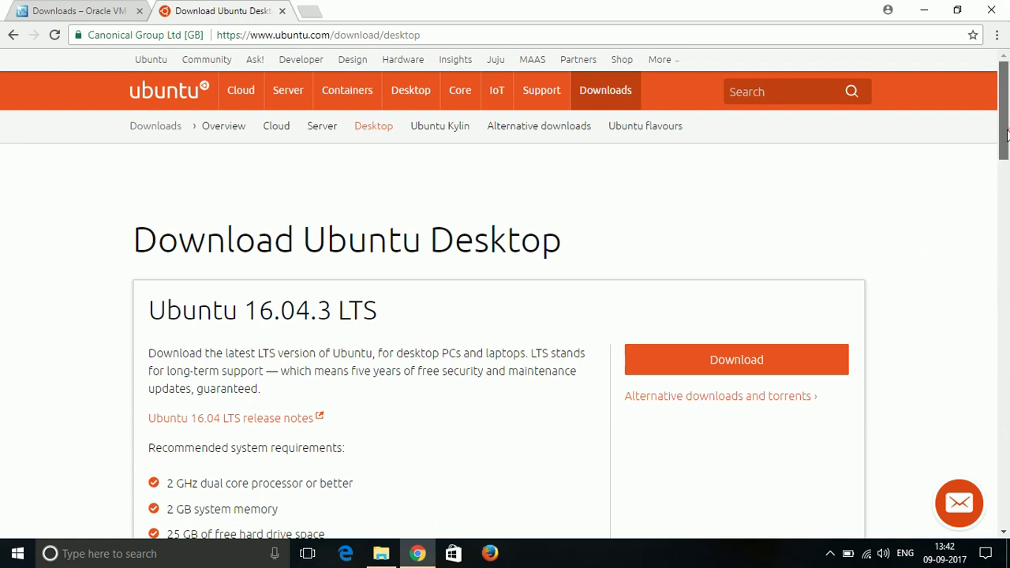
left_click_drag(1007, 134, 1005, 177)
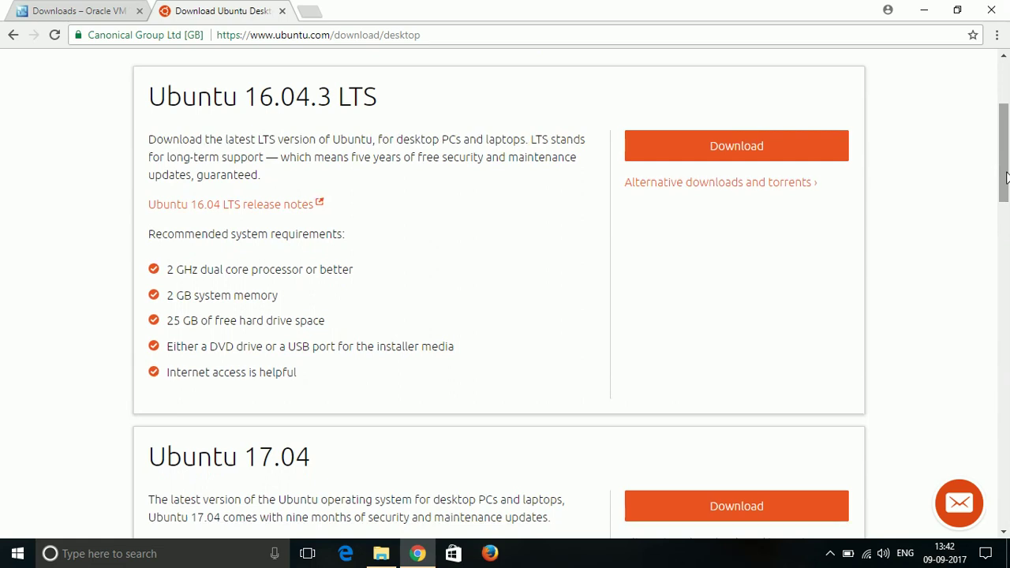
left_click(701, 147)
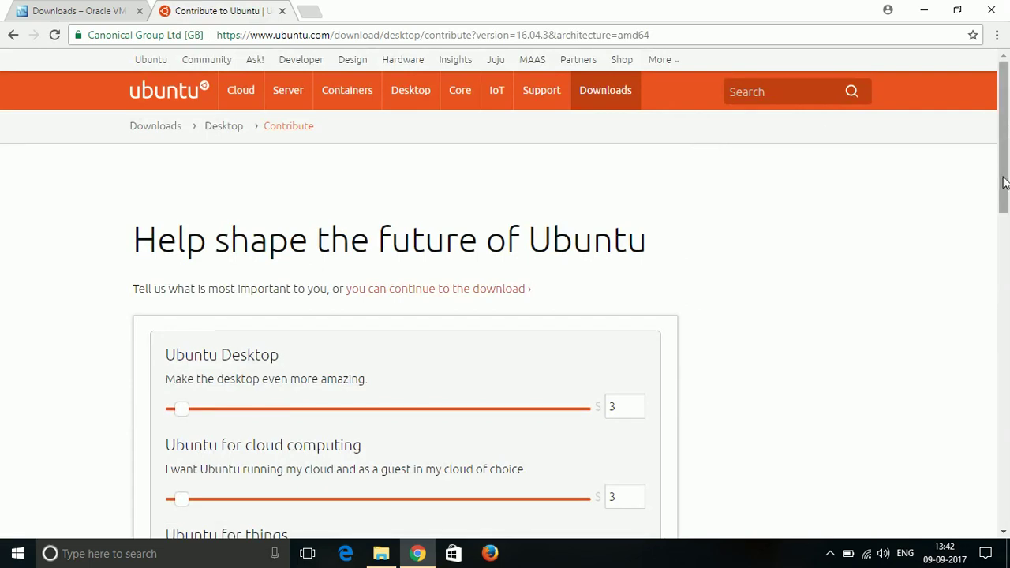
Skip the contribution page, then cancel the ubuntu-16.04.3 ISO download and close the download bar.
mouse_move(1002, 183)
left_mouse_down()
mouse_move(999, 316)
mouse_move(999, 158)
mouse_move(1005, 170)
left_mouse_up()
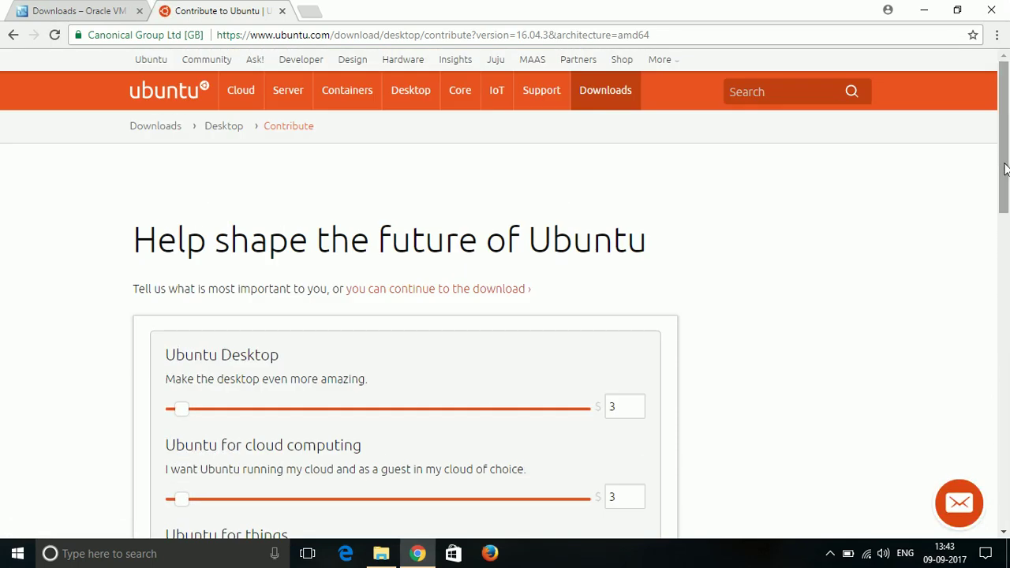
left_click(425, 290)
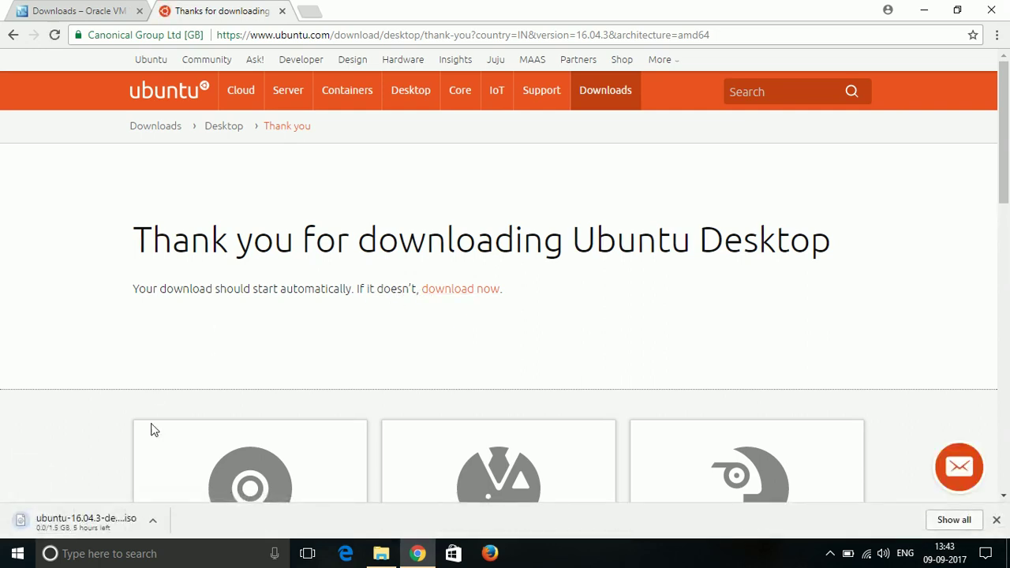
left_click(155, 521)
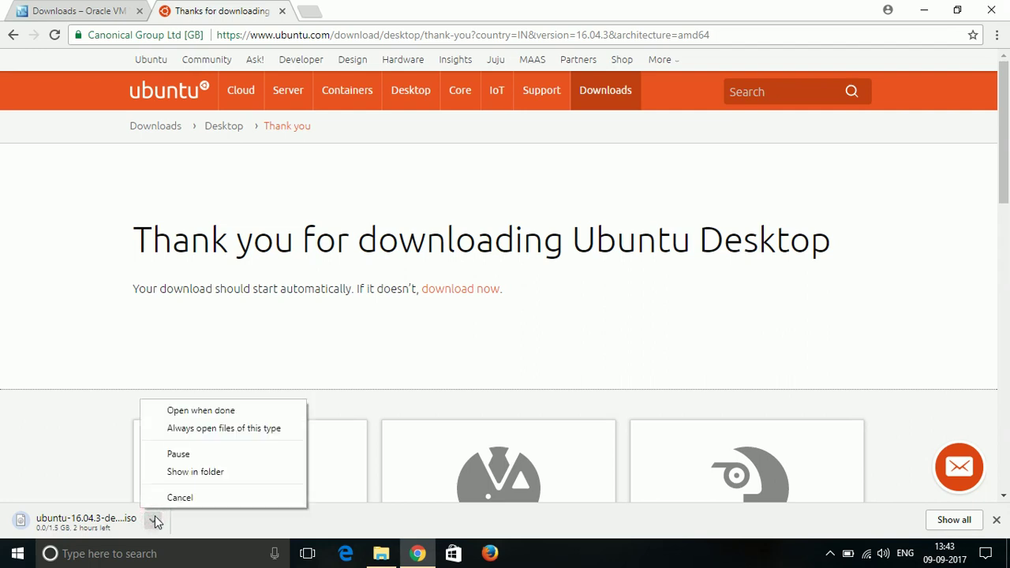
left_click(174, 498)
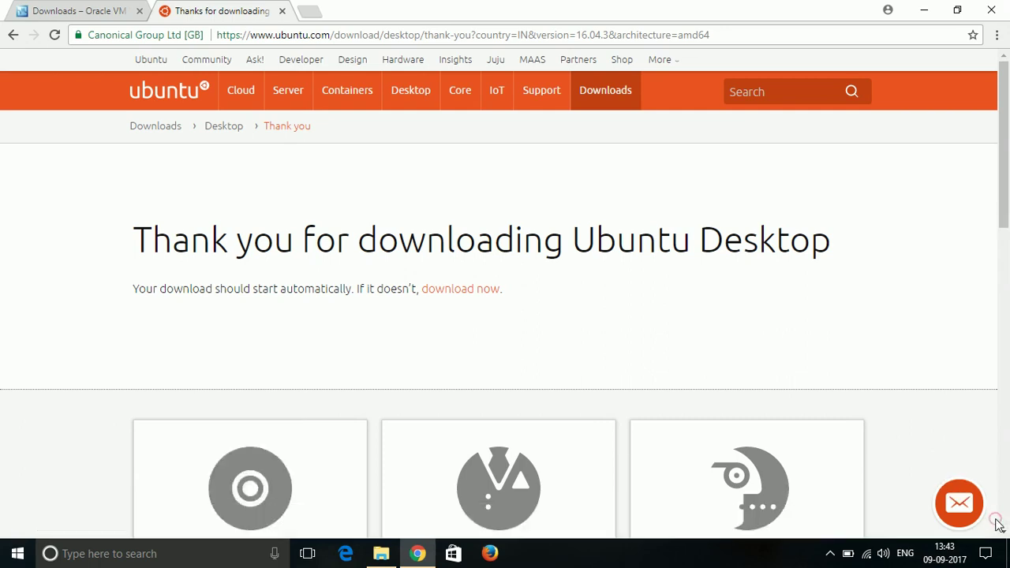
left_click(996, 520)
Run the VirtualBox-5.1.26-117224-Win installer from the Downloads folder.
left_click(381, 554)
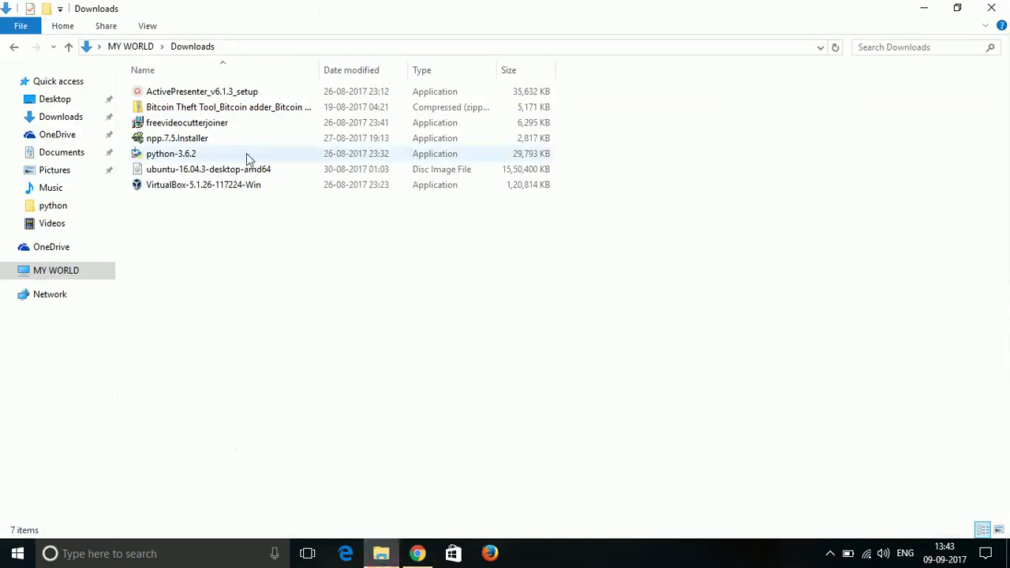
left_click(224, 173)
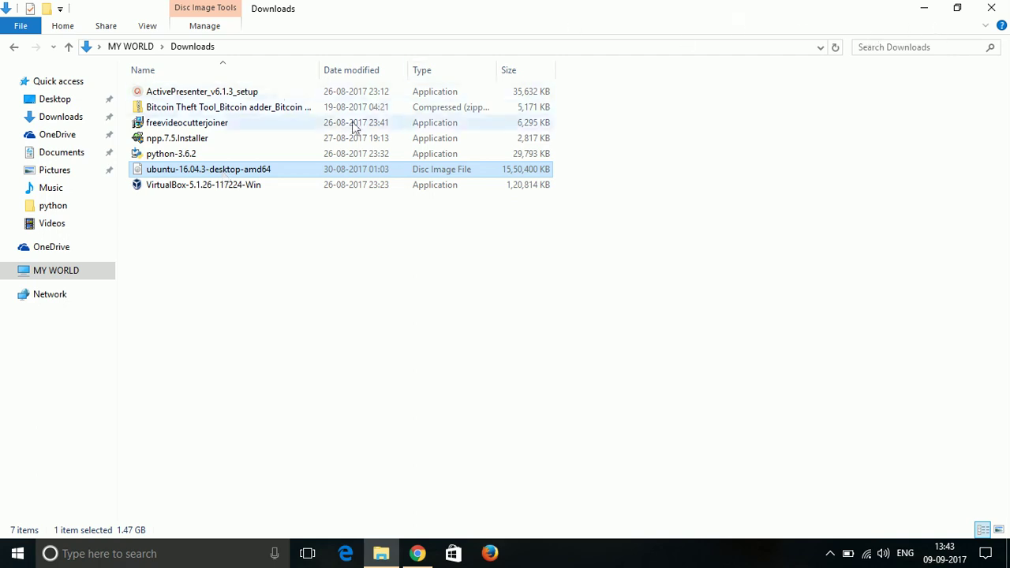
double_click(312, 190)
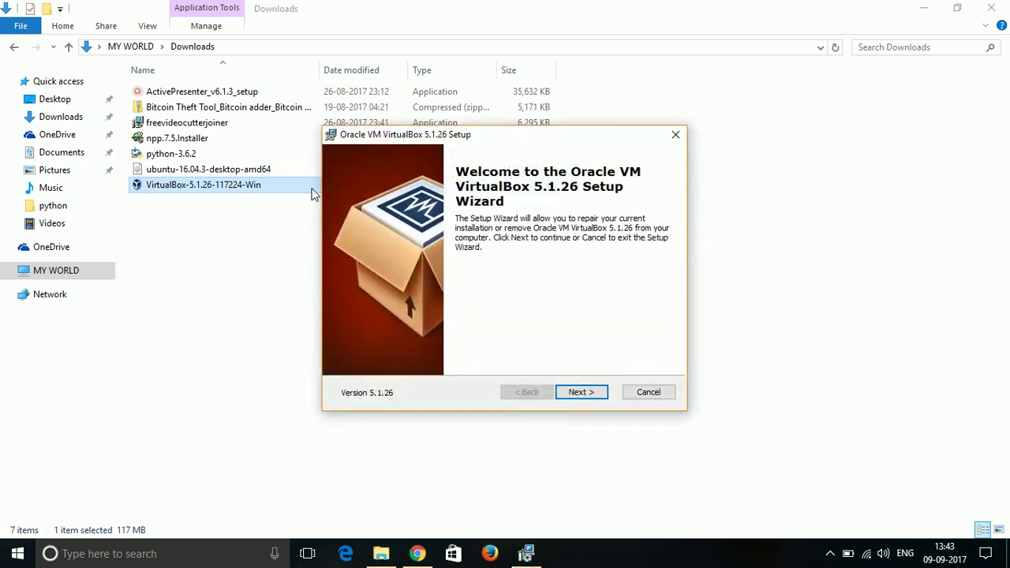
Cancel the VirtualBox 5.1.26 setup after the welcome page, confirming and finishing the wizard.
left_click(566, 393)
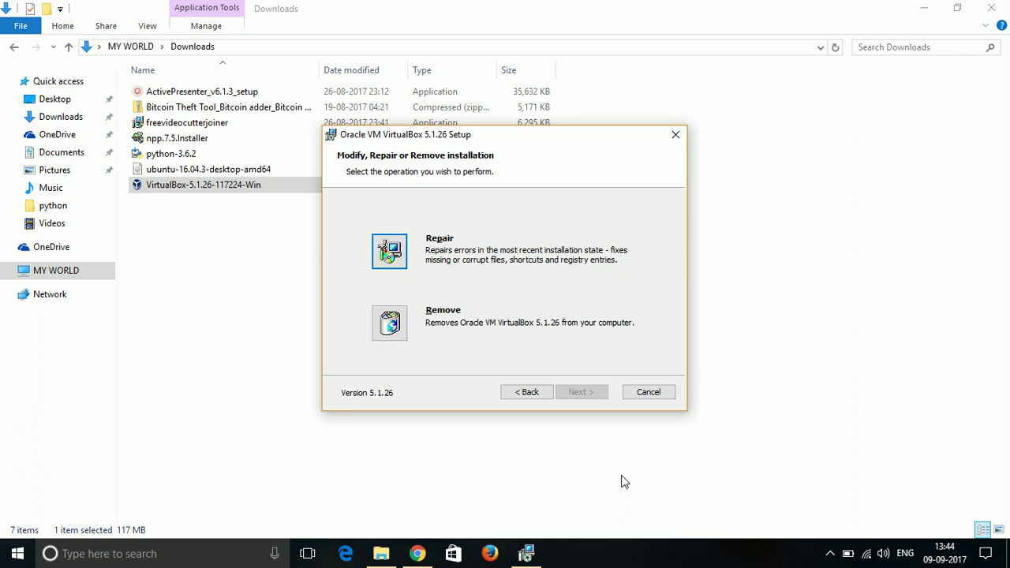
left_click(663, 399)
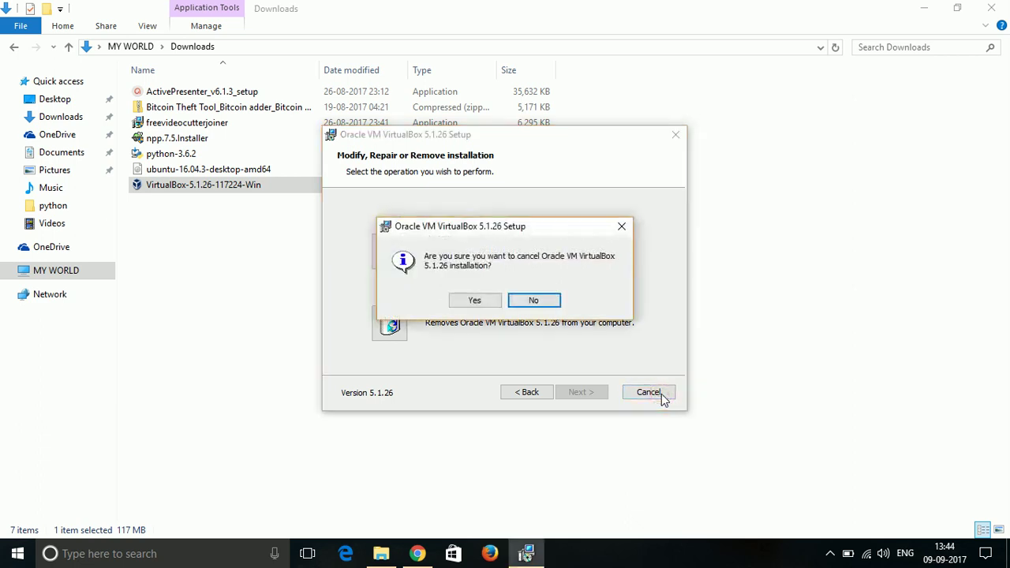
left_click(462, 307)
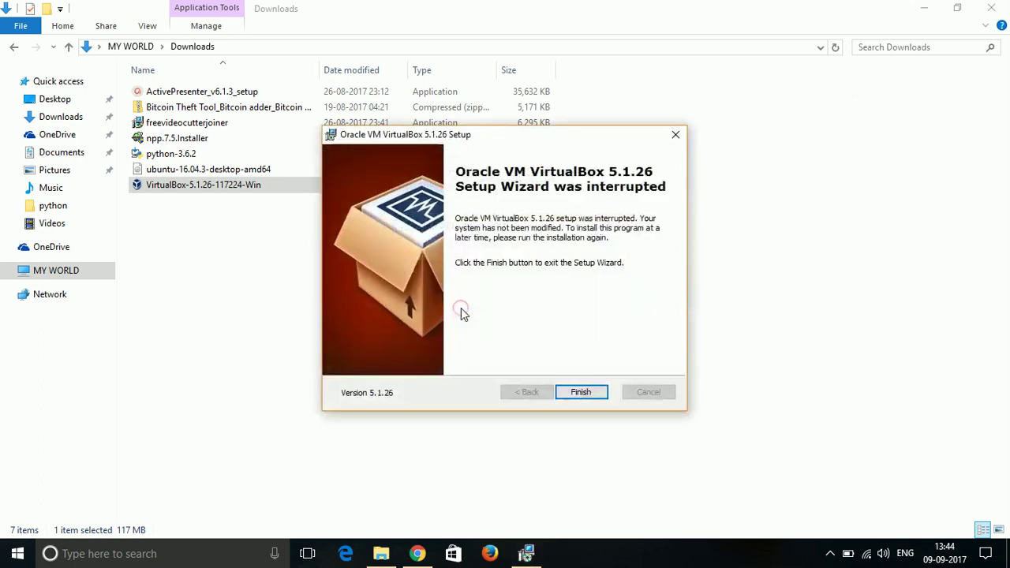
left_click(575, 393)
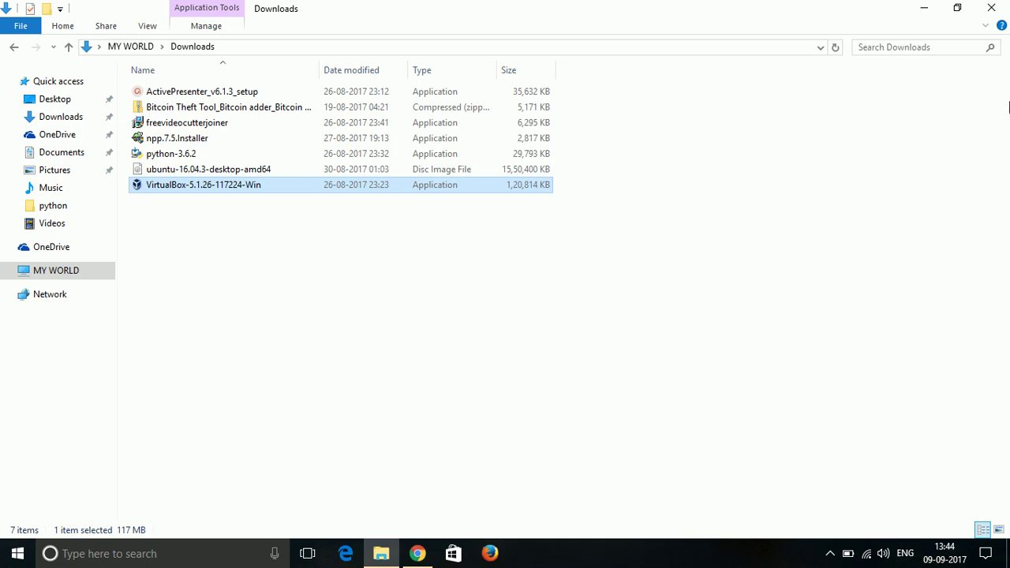
Minimize File Explorer and Chrome, then start Oracle VM VirtualBox from its desktop shortcut.
left_click(910, 11)
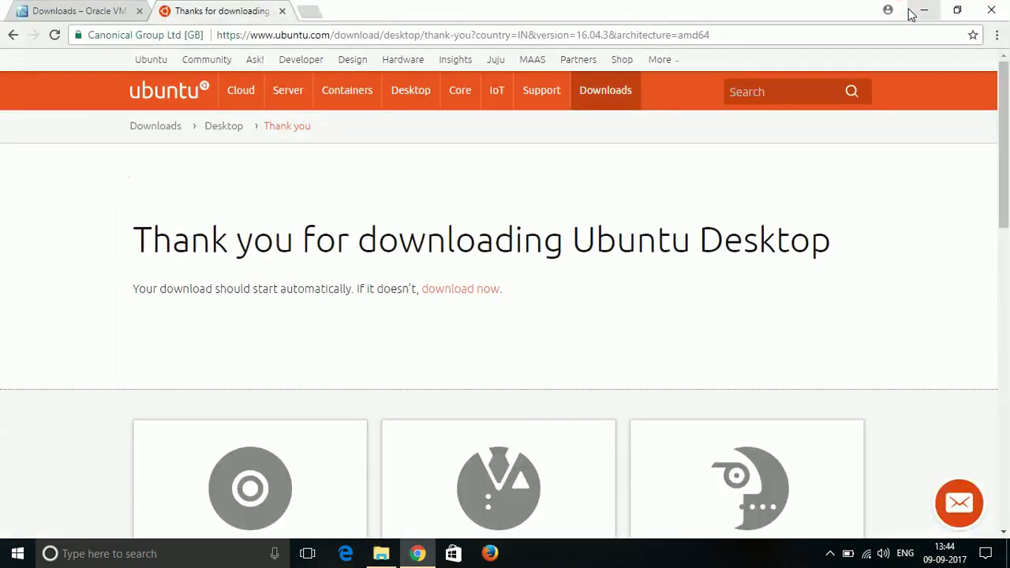
left_click(909, 11)
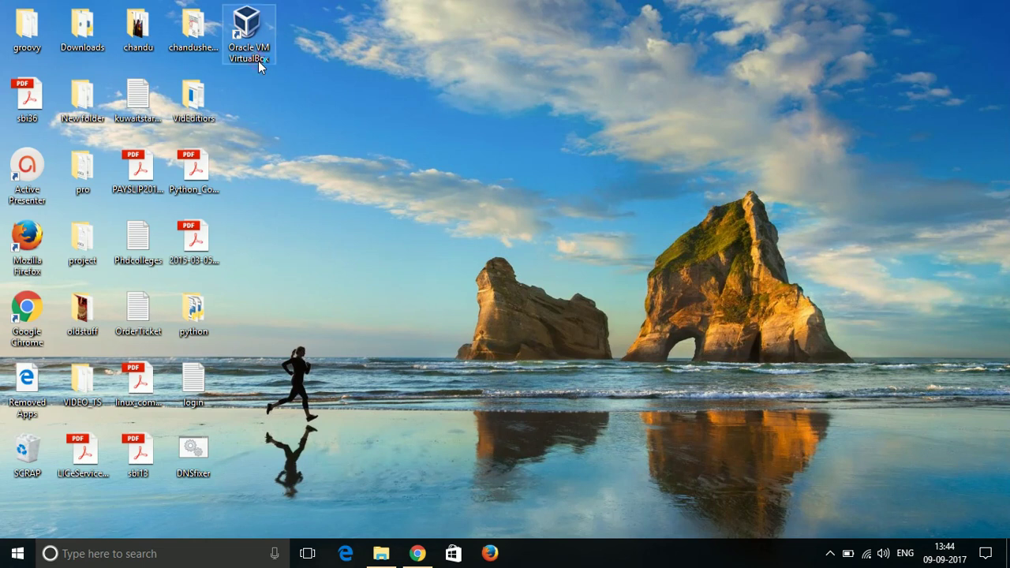
double_click(258, 61)
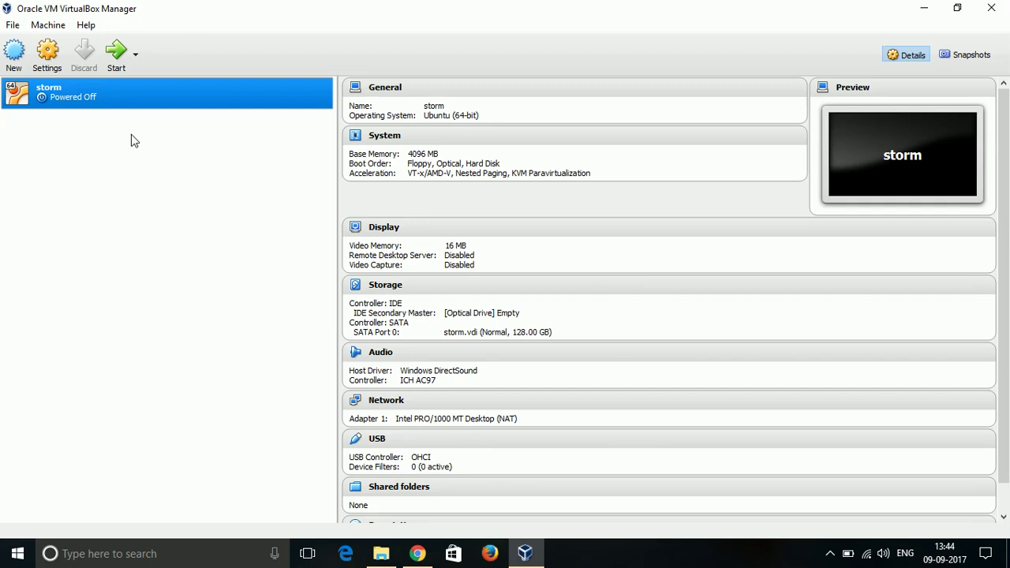
Create a new VM named 'python' with type Linux, Ubuntu (64-bit), and continue to memory size.
left_click(19, 66)
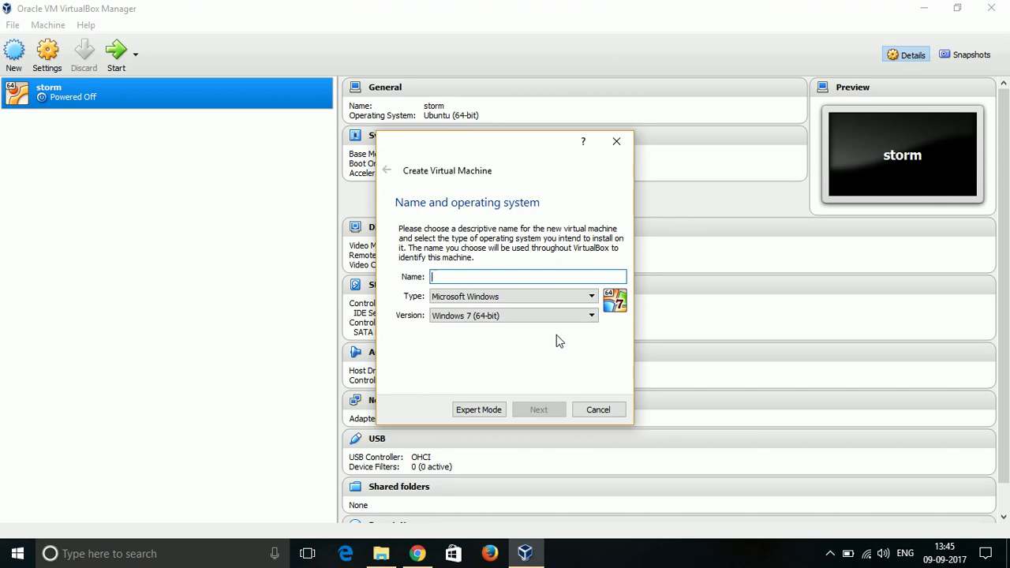
left_click(558, 296)
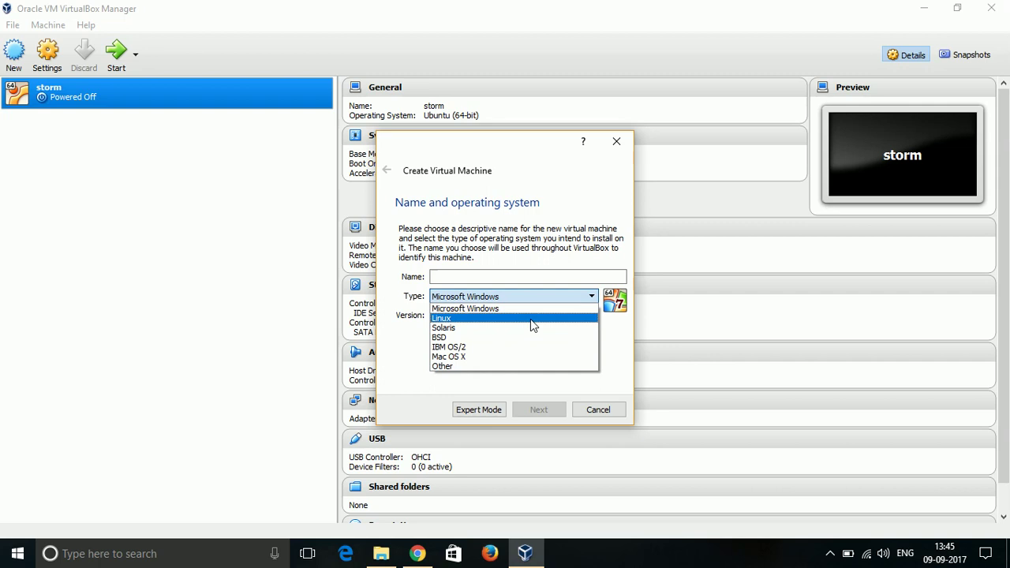
left_click(530, 319)
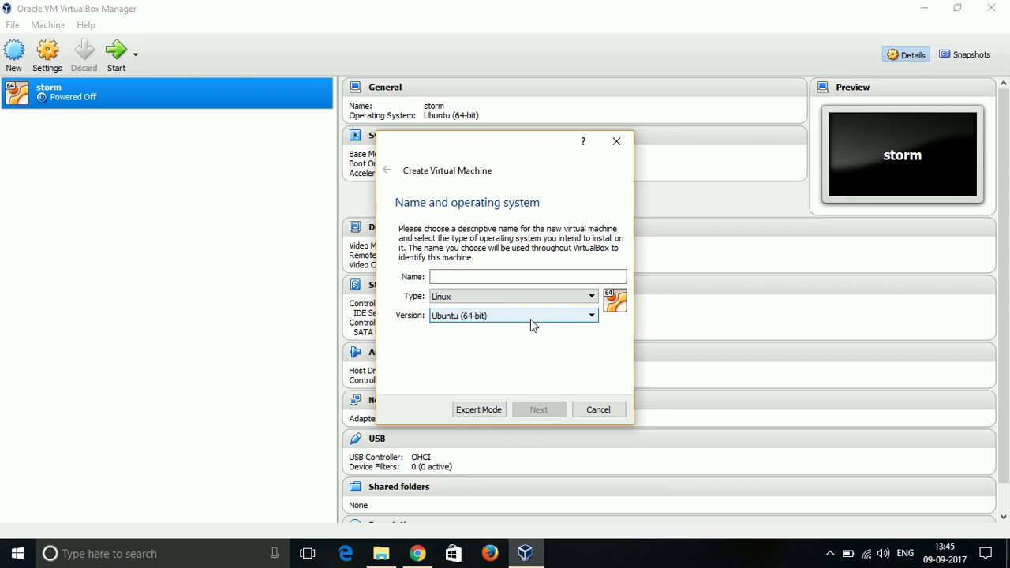
left_click(527, 278)
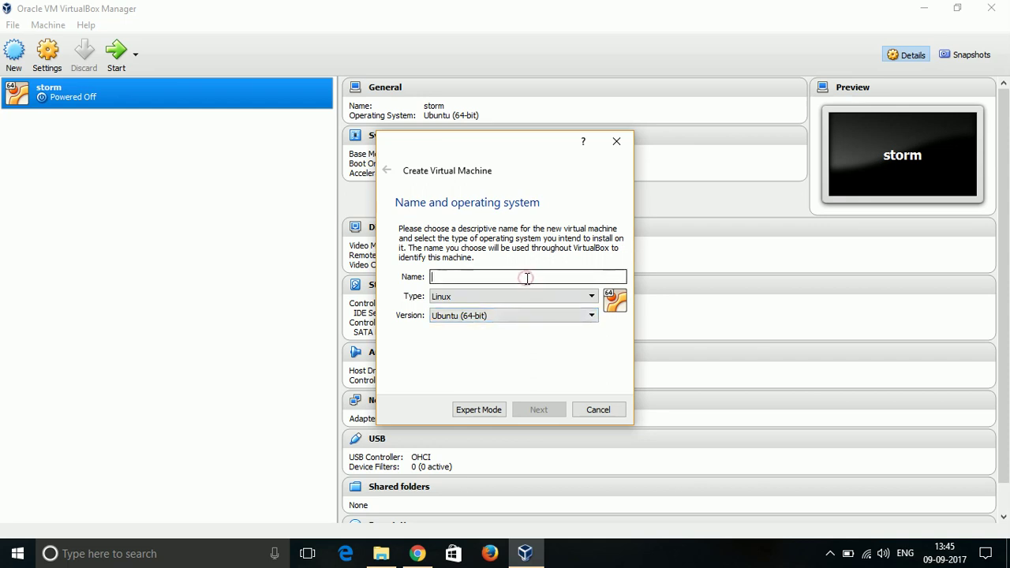
type("python")
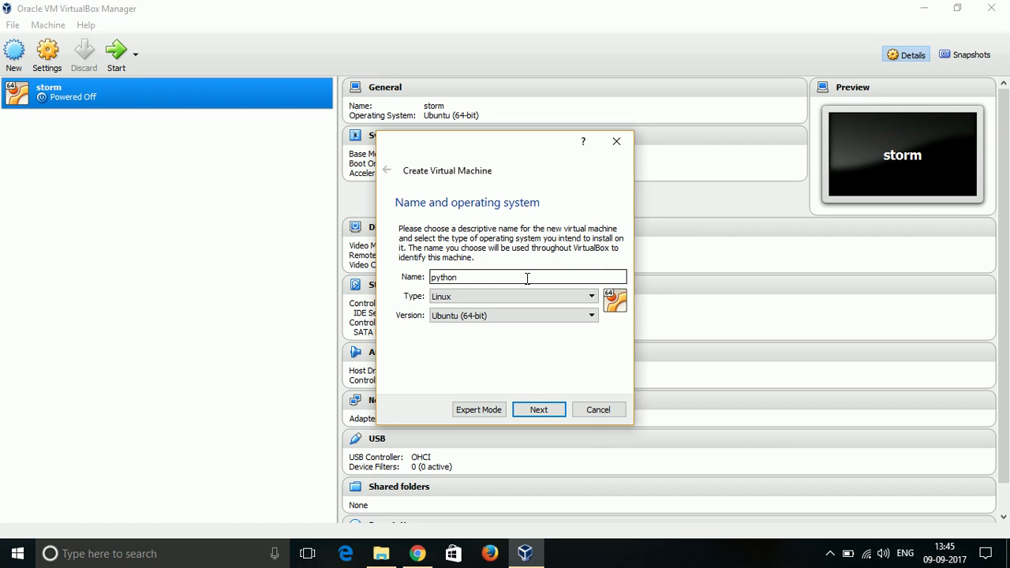
left_click(544, 416)
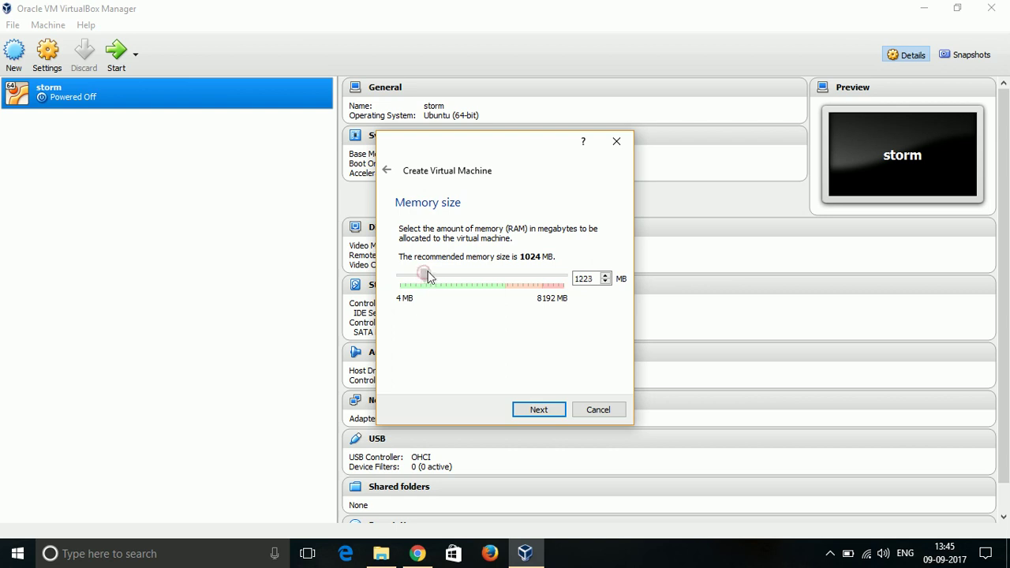
Give the new VM 2048 MB of RAM and create a new virtual hard disk now.
mouse_move(428, 274)
left_mouse_down()
mouse_move(529, 275)
mouse_move(578, 292)
mouse_move(507, 274)
mouse_move(561, 275)
mouse_move(446, 275)
left_mouse_up()
left_click(548, 413)
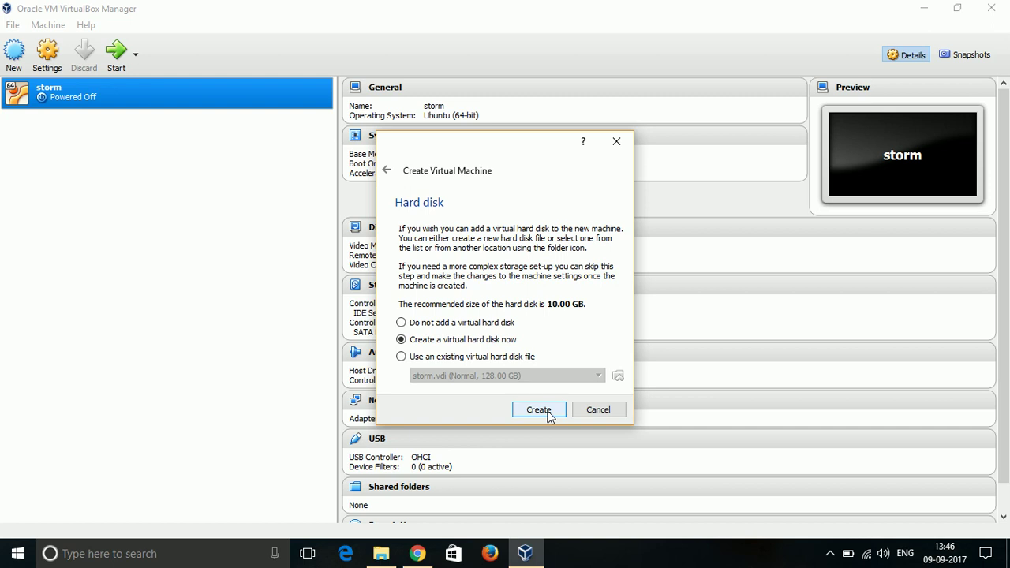
left_click(539, 410)
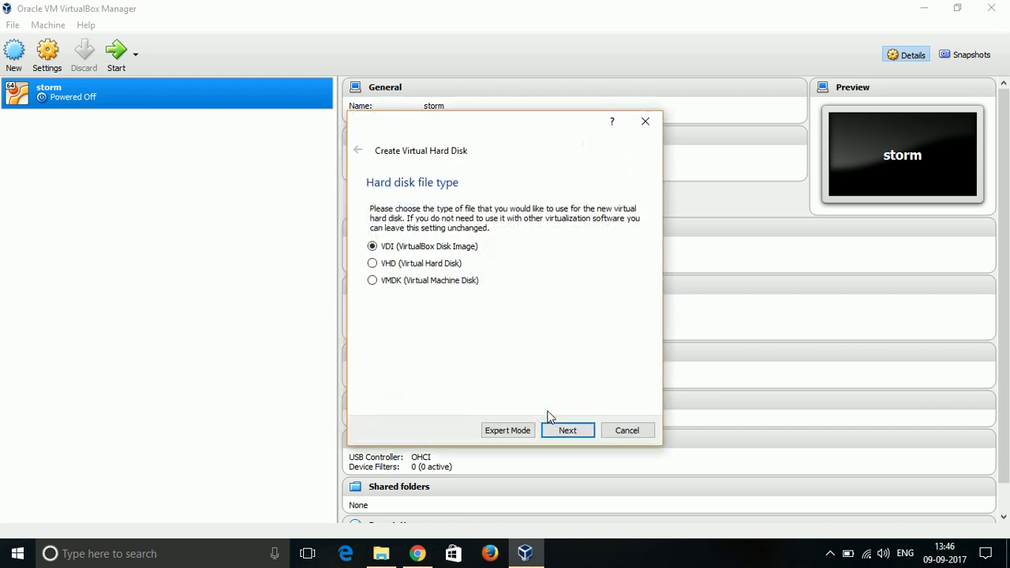
Create a dynamically allocated VDI disk sized 160 GB for the python machine.
left_click(563, 432)
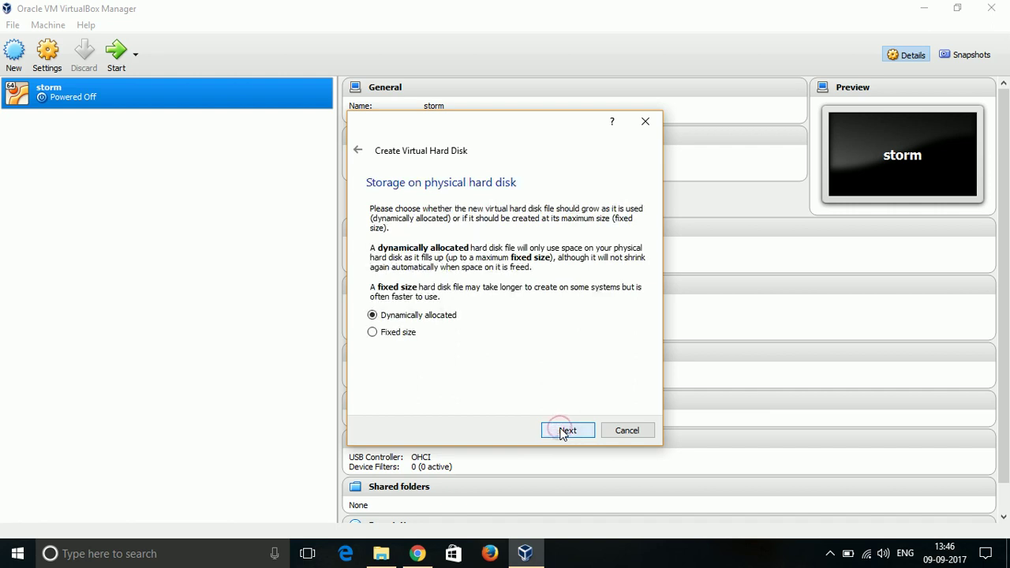
left_click(565, 430)
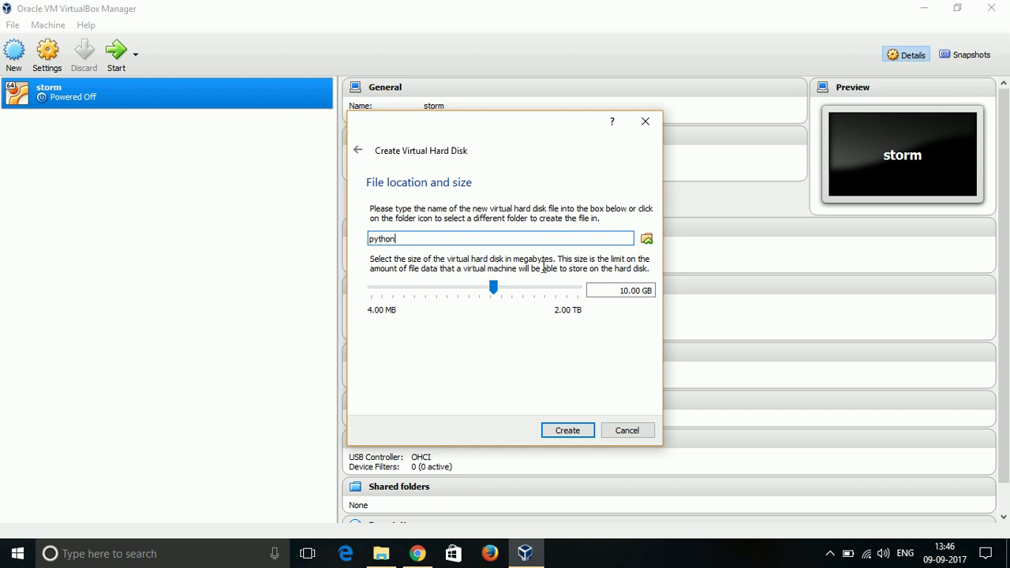
left_click(526, 291)
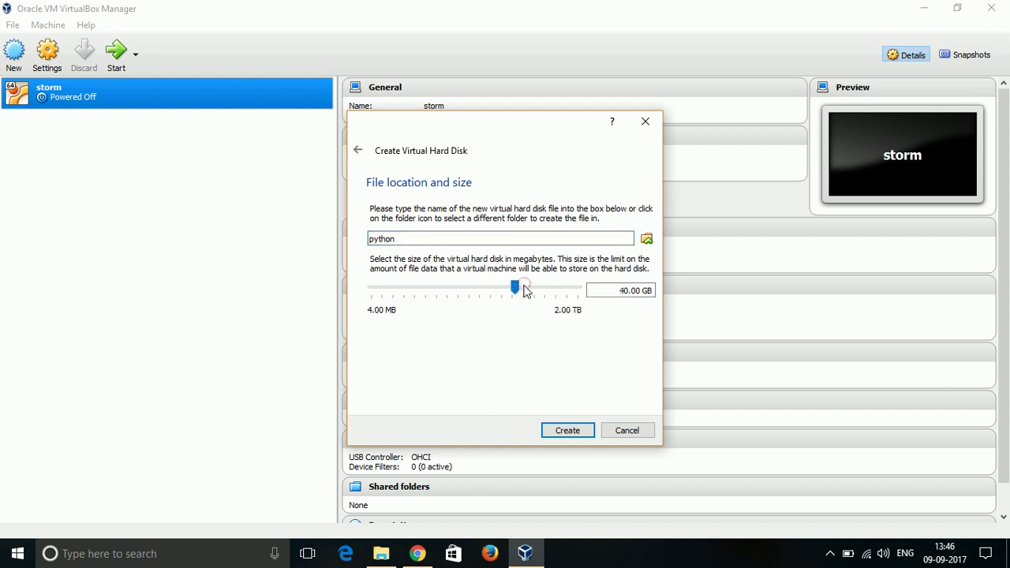
left_click_drag(528, 289, 543, 289)
left_click(543, 286)
left_click(543, 286)
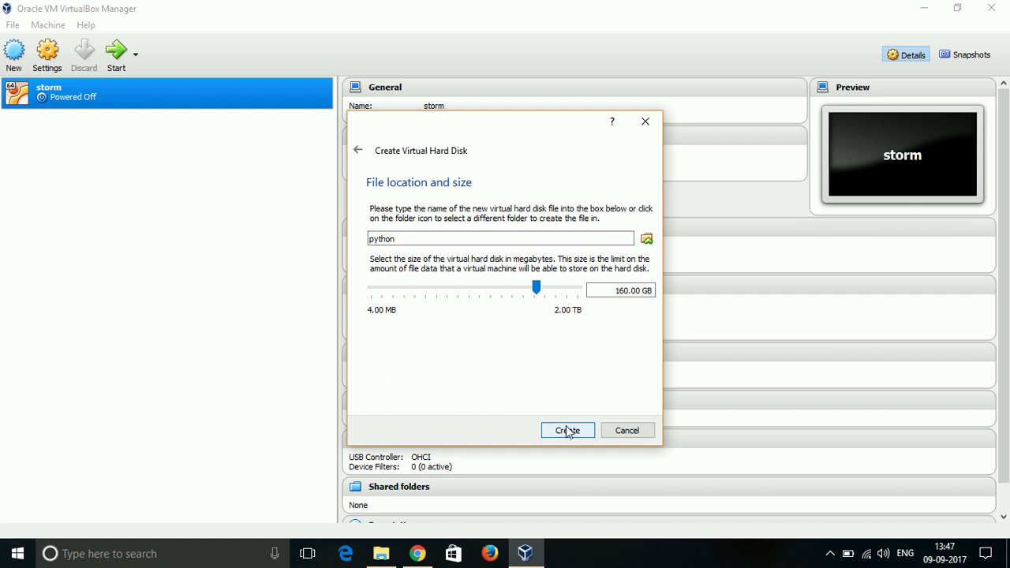
left_click(568, 431)
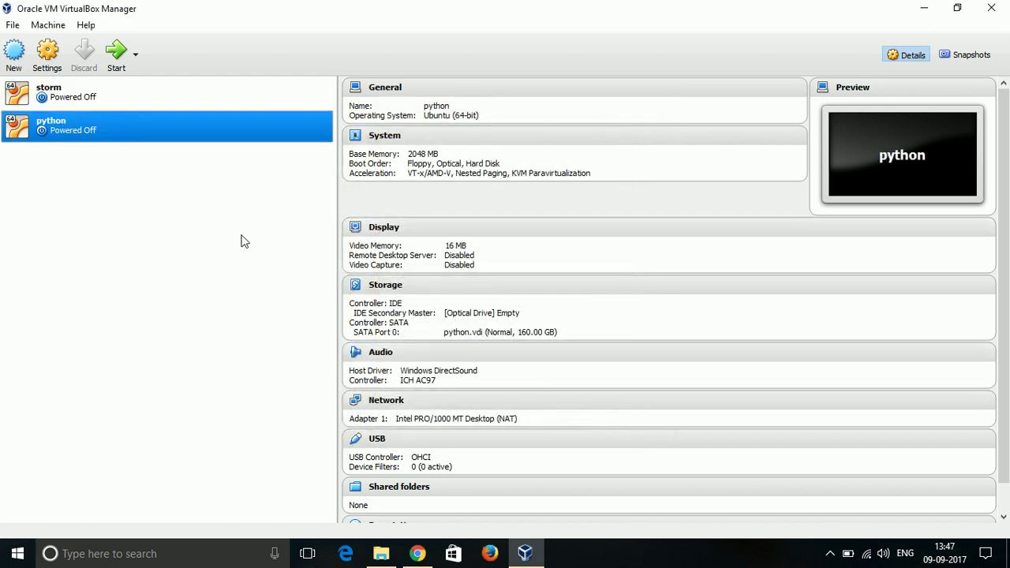
Launch the python VM with ubuntu-16.04.3-desktop-amd64.iso from Downloads as its start-up disk.
double_click(101, 135)
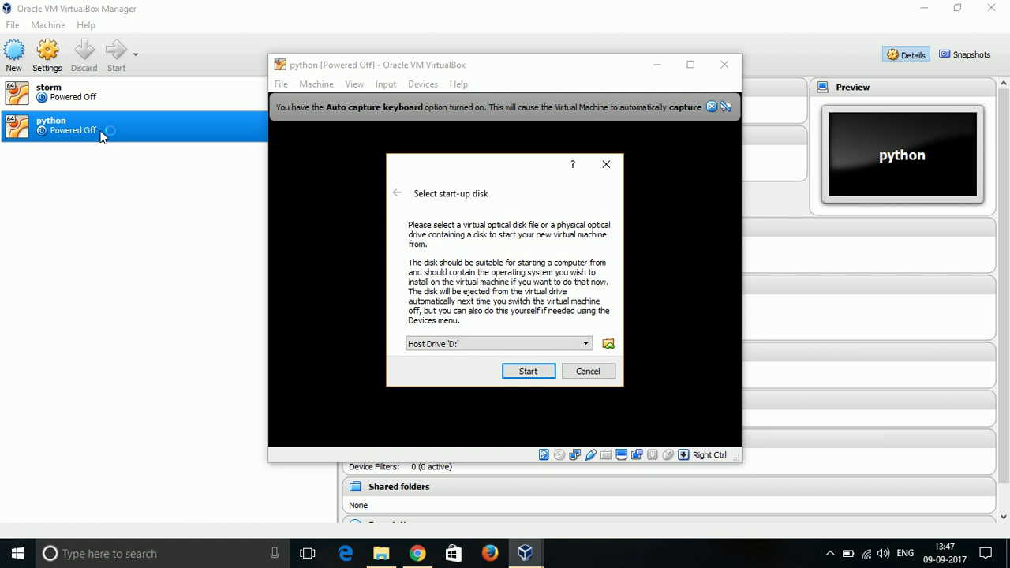
left_click(714, 105)
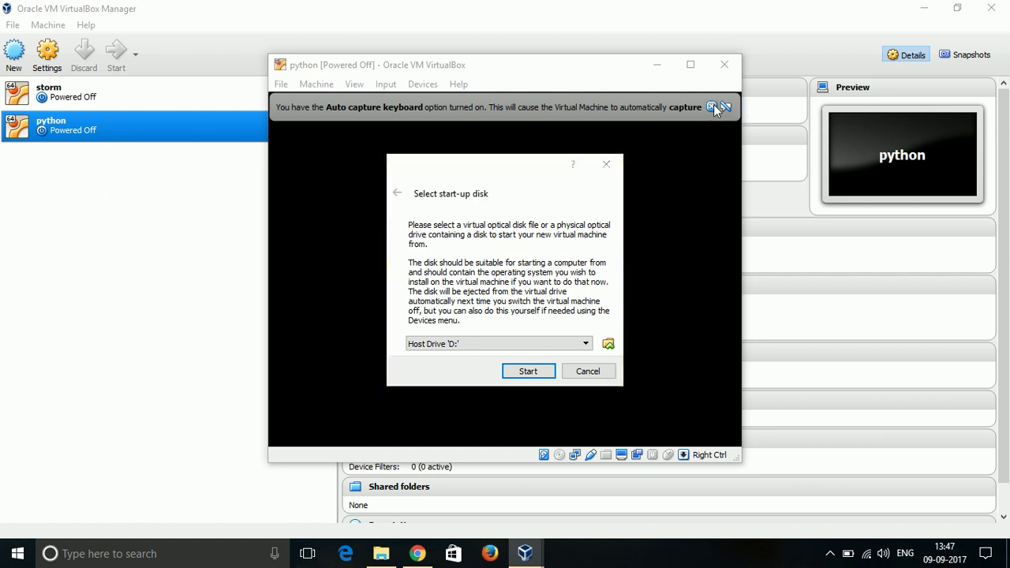
left_click(608, 346)
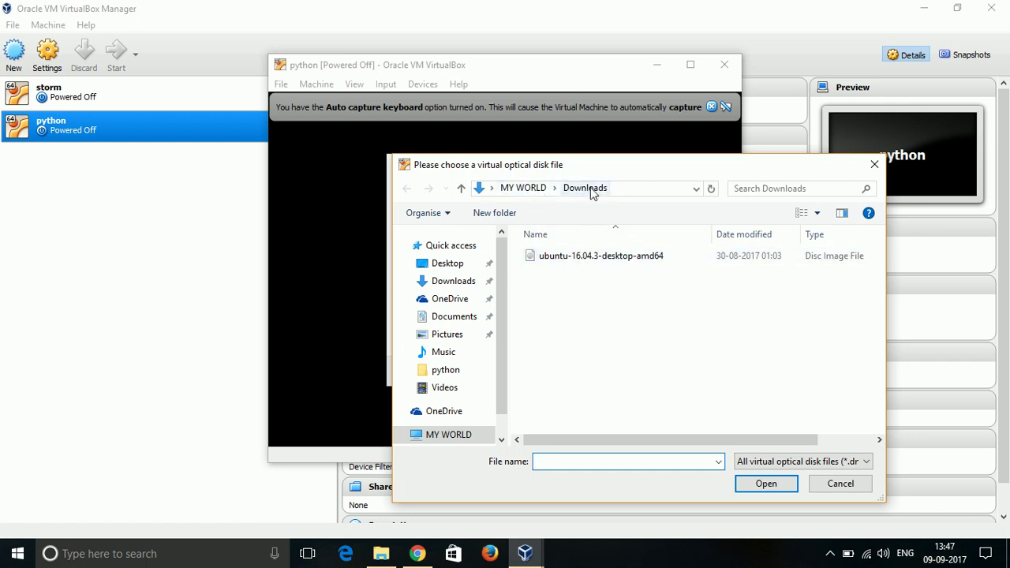
left_click(592, 260)
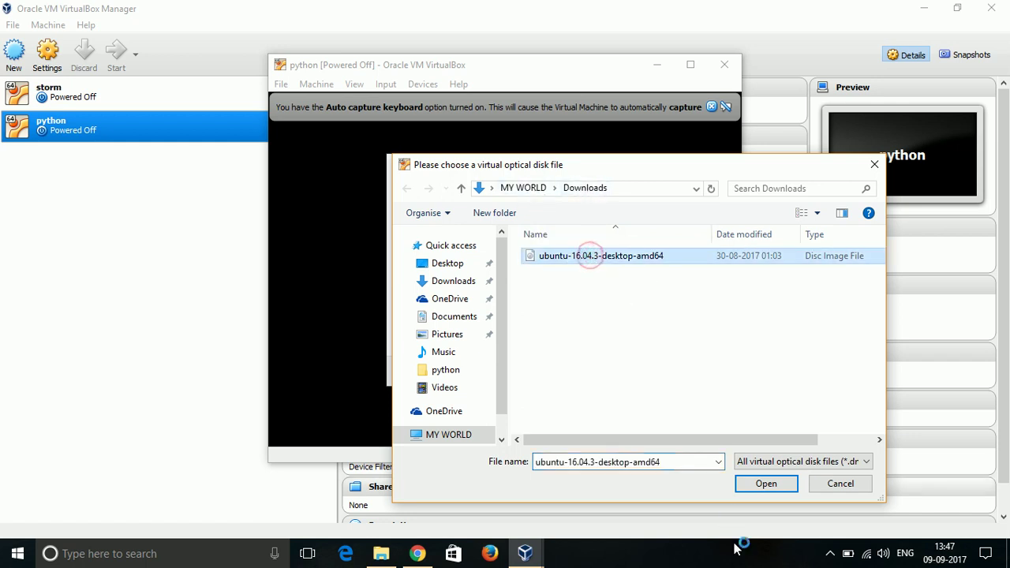
left_click(763, 482)
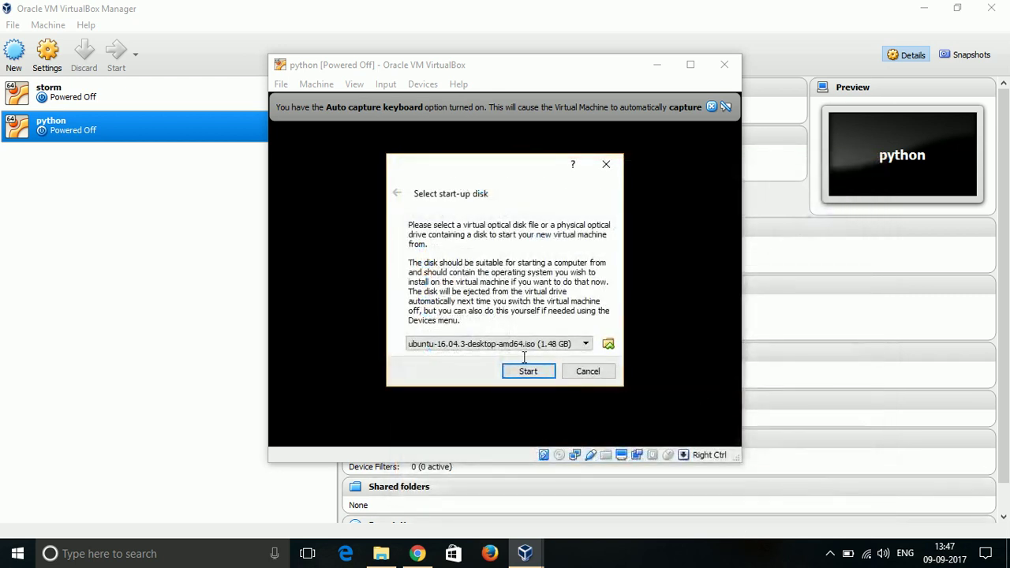
left_click(528, 372)
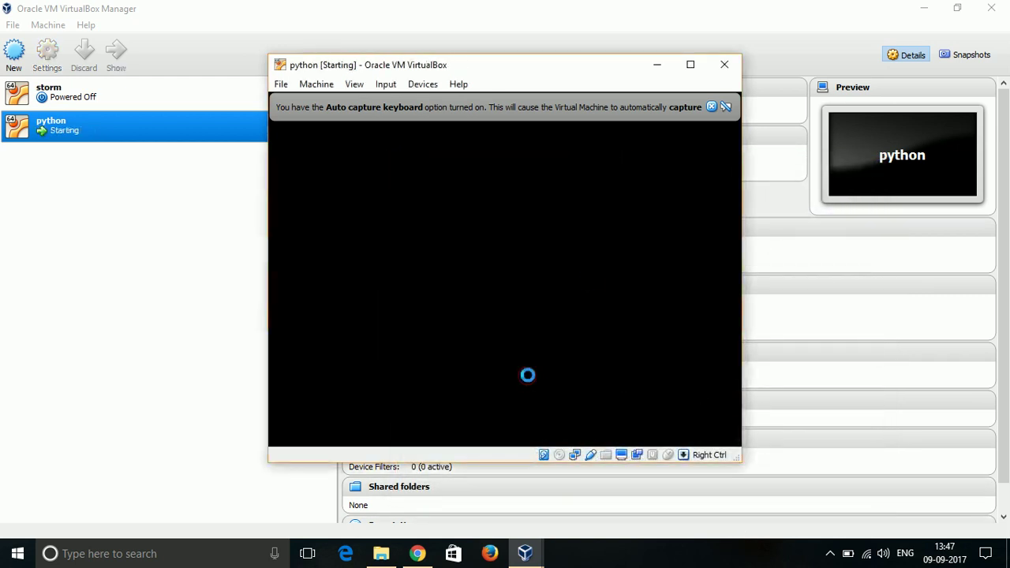
Dismiss the keyboard and mouse notices and maximize the VM window while Ubuntu boots.
left_click(714, 106)
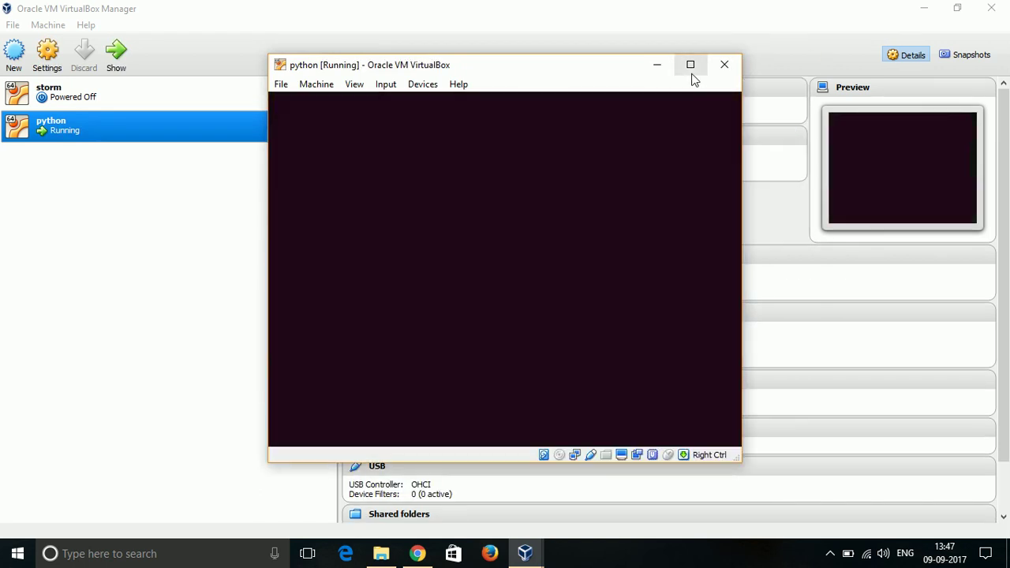
left_click(691, 71)
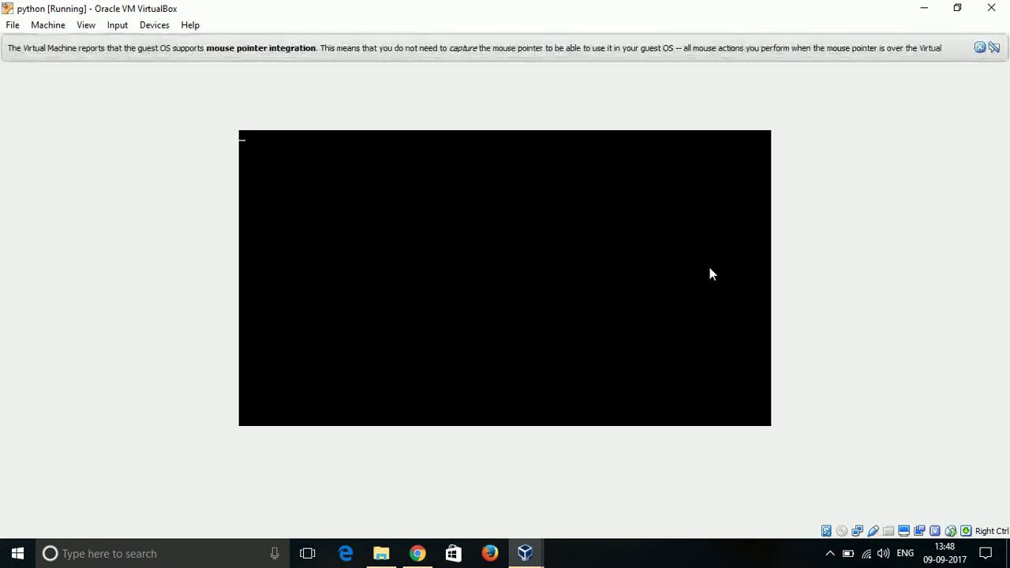
left_click(980, 48)
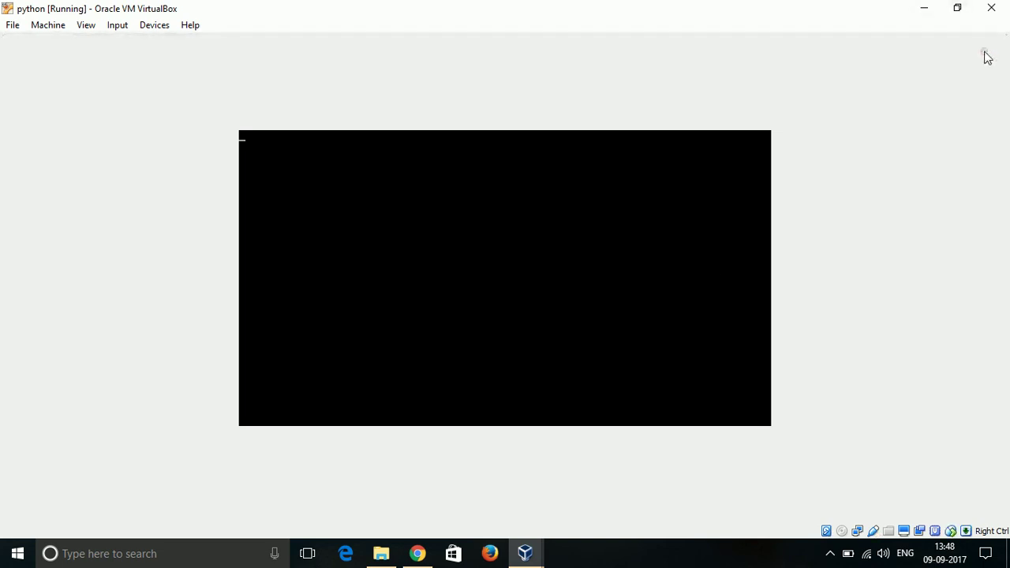
left_click(957, 9)
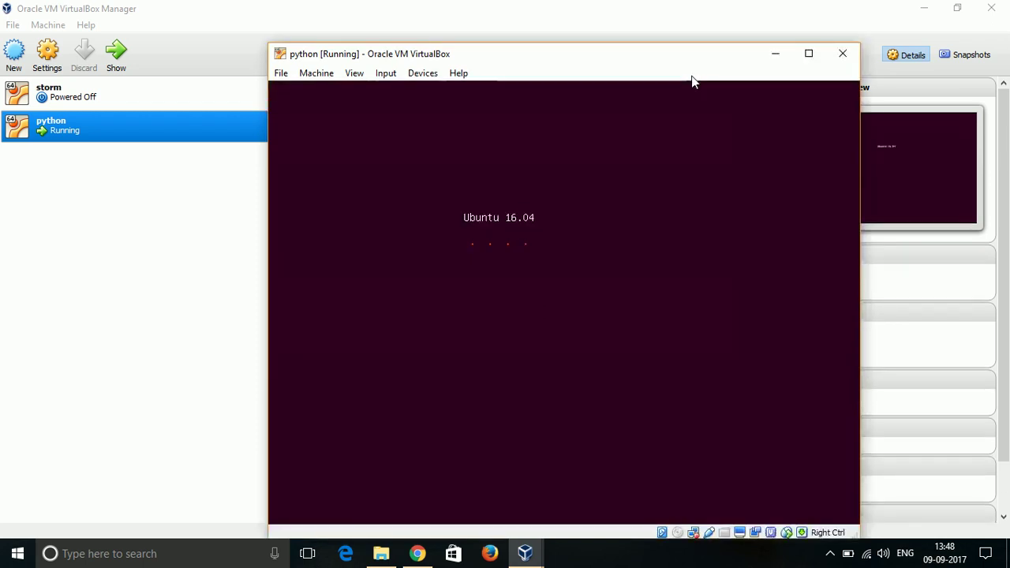
left_click(813, 58)
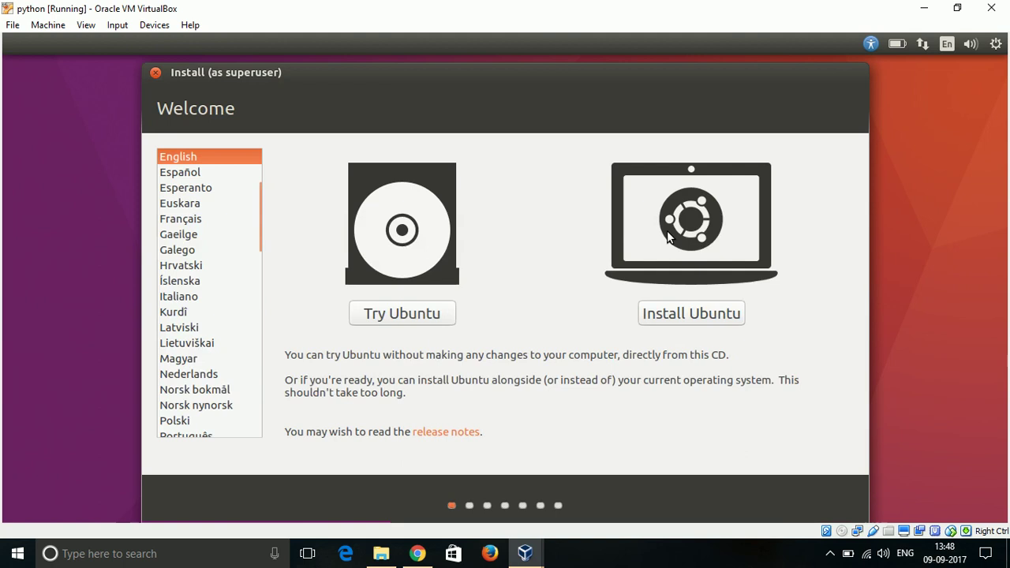
Choose Install Ubuntu, skip updates, and install by erasing the whole disk.
left_click(683, 315)
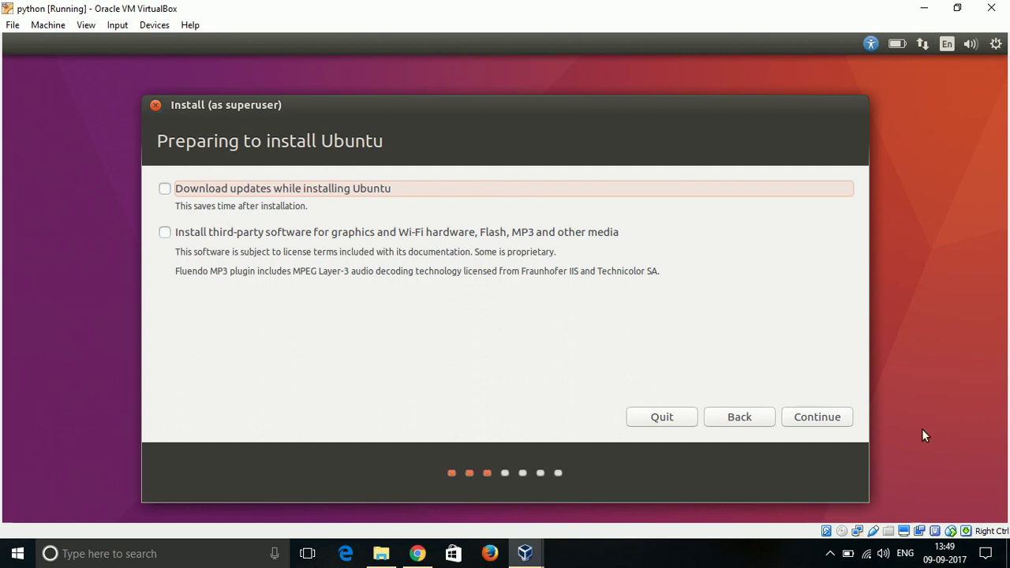
left_click(834, 421)
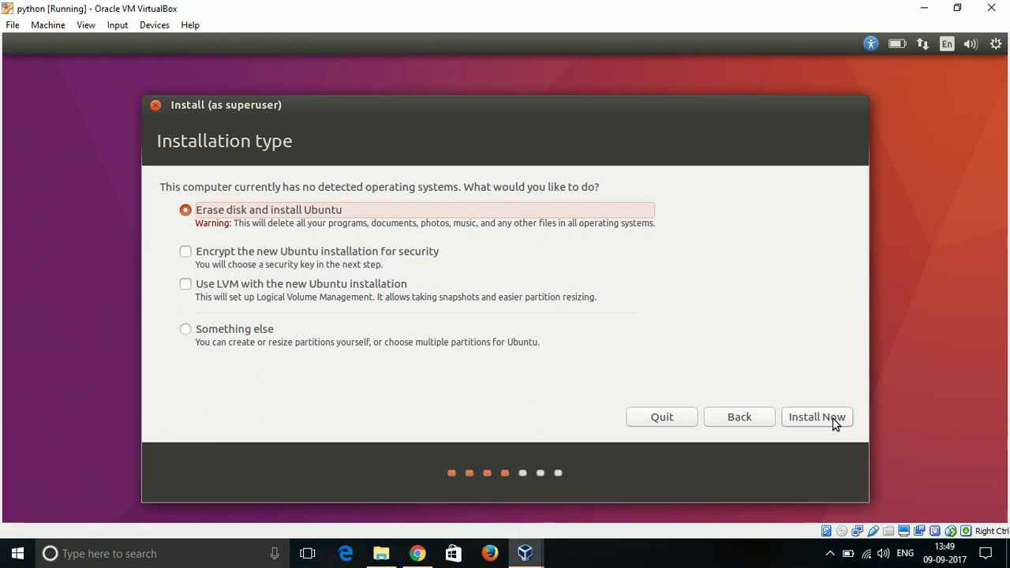
left_click(835, 424)
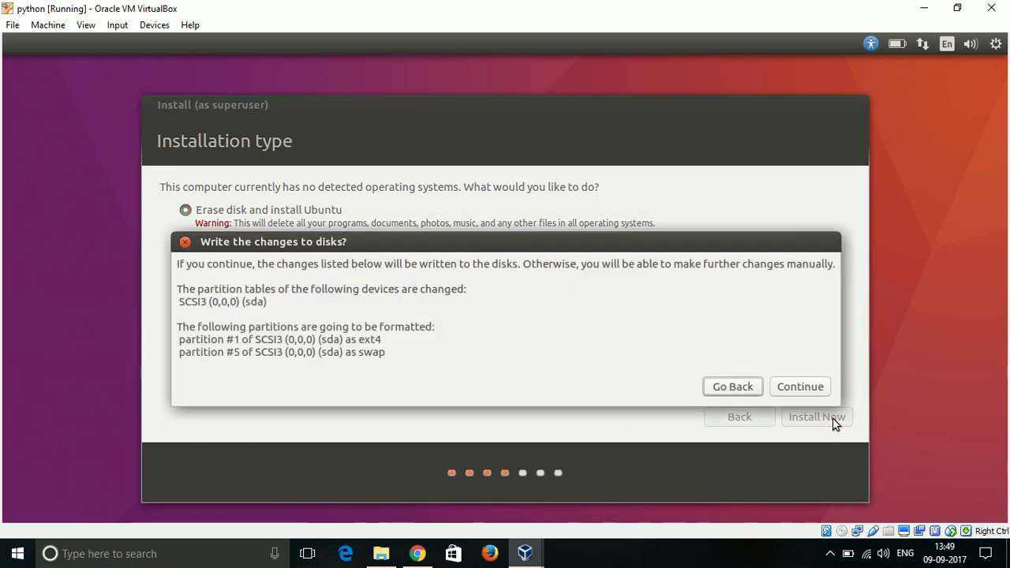
Confirm the partition changes, keep Kolkata as location and English (US) keyboard layout.
left_click(813, 392)
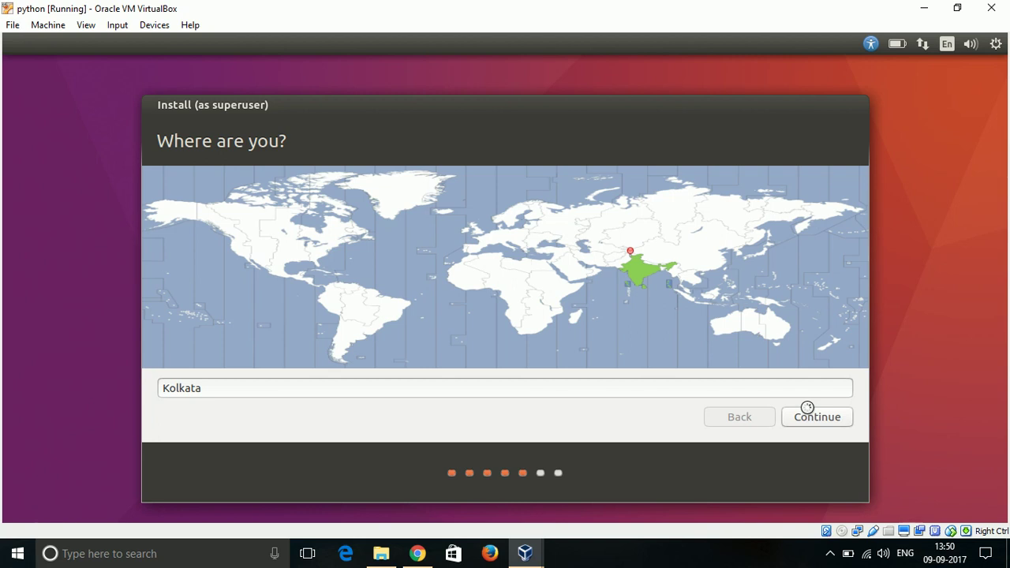
left_click(807, 427)
left_click(808, 427)
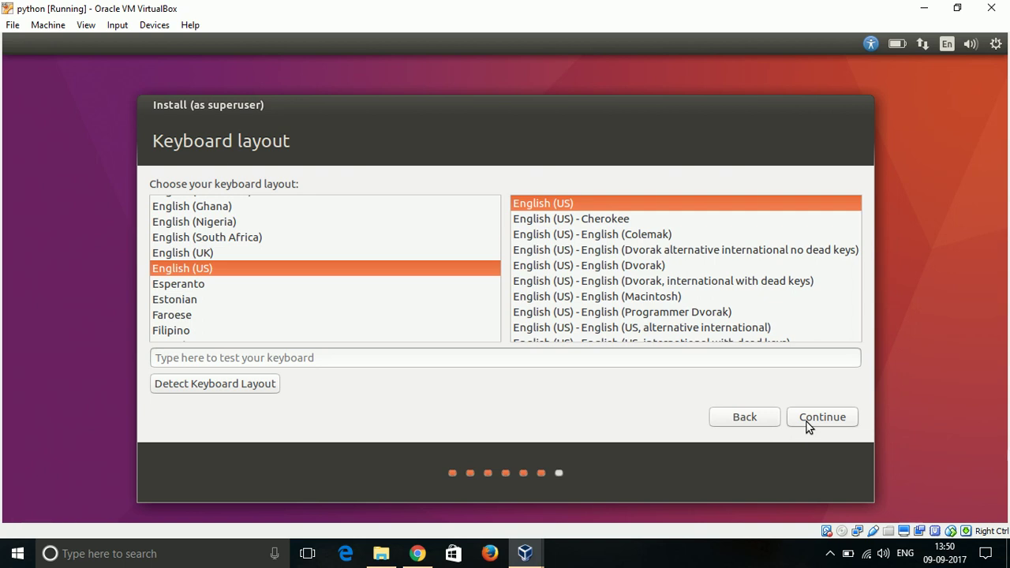
left_click(808, 425)
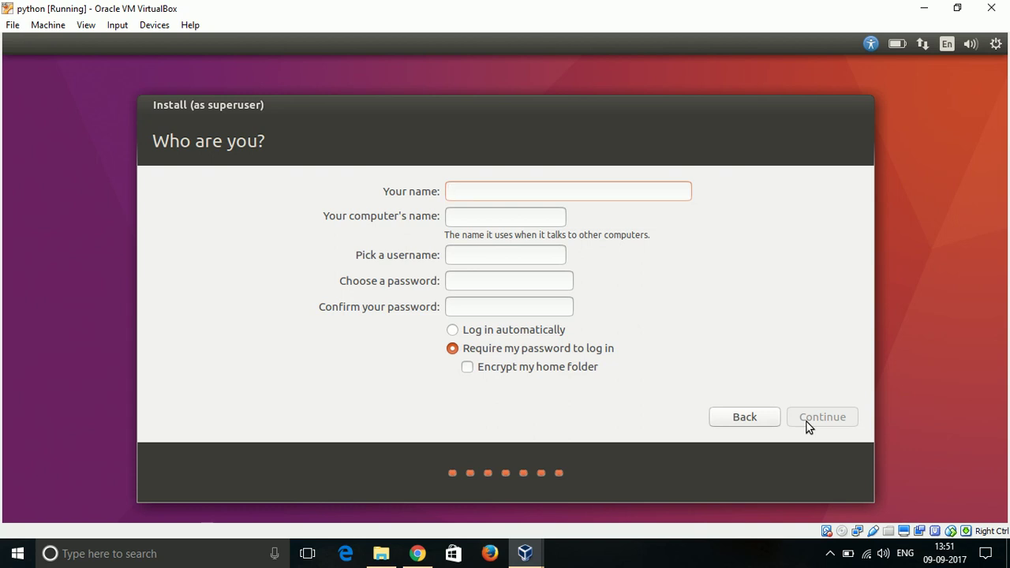
Enter python as the name and trim the computer name to python.
type("python")
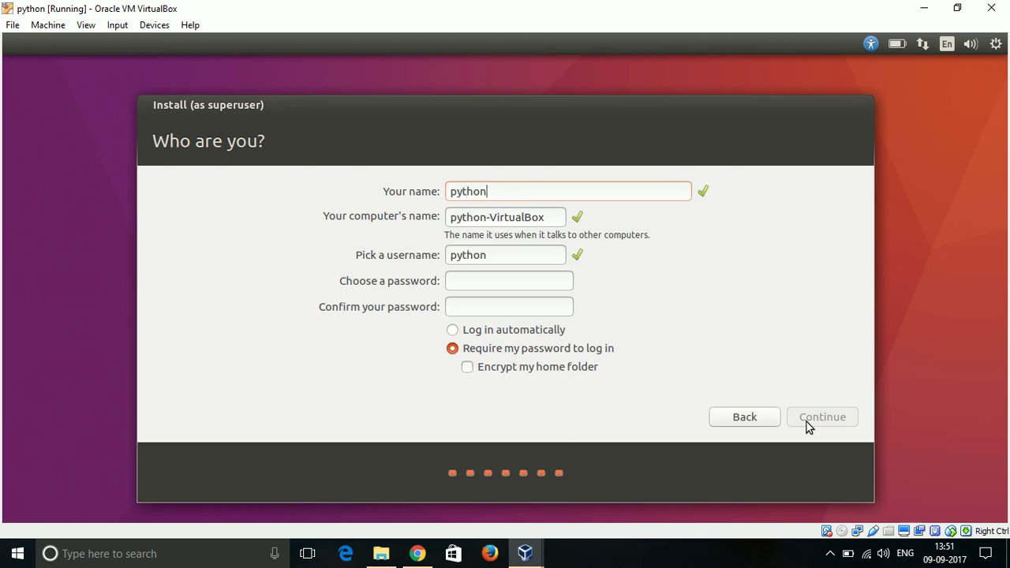
left_click(551, 216)
key("BackSpace")
key("BackSpace")
key("BackSpace")
key("BackSpace")
key("BackSpace")
key("BackSpace")
key("BackSpace")
key("BackSpace")
key("BackSpace")
key("BackSpace")
key("BackSpace")
Enter the account password and confirm it in the second field.
left_click(504, 281)
key("Tab")
left_click(503, 282)
type("python")
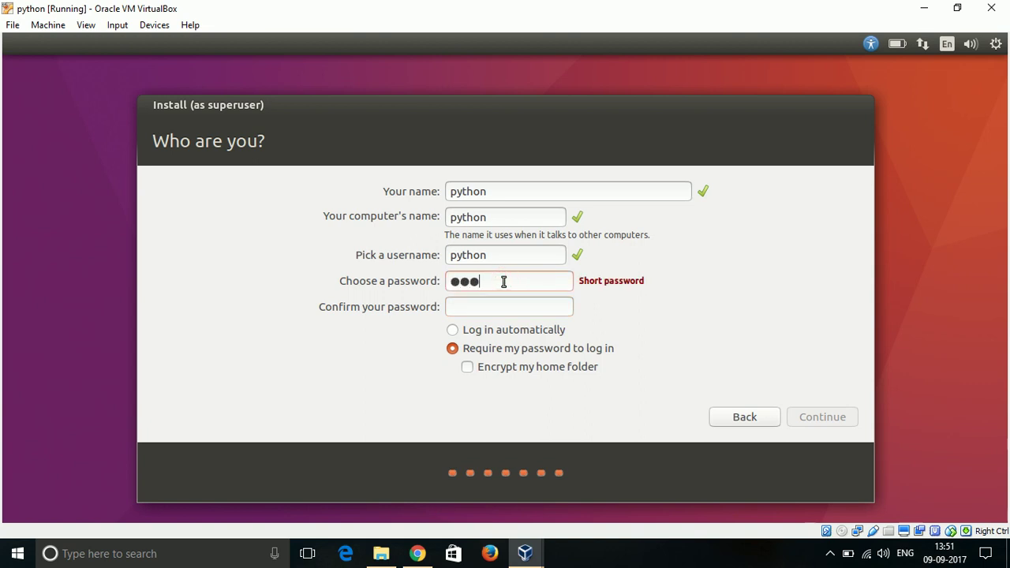
left_click(480, 310)
type("pyt")
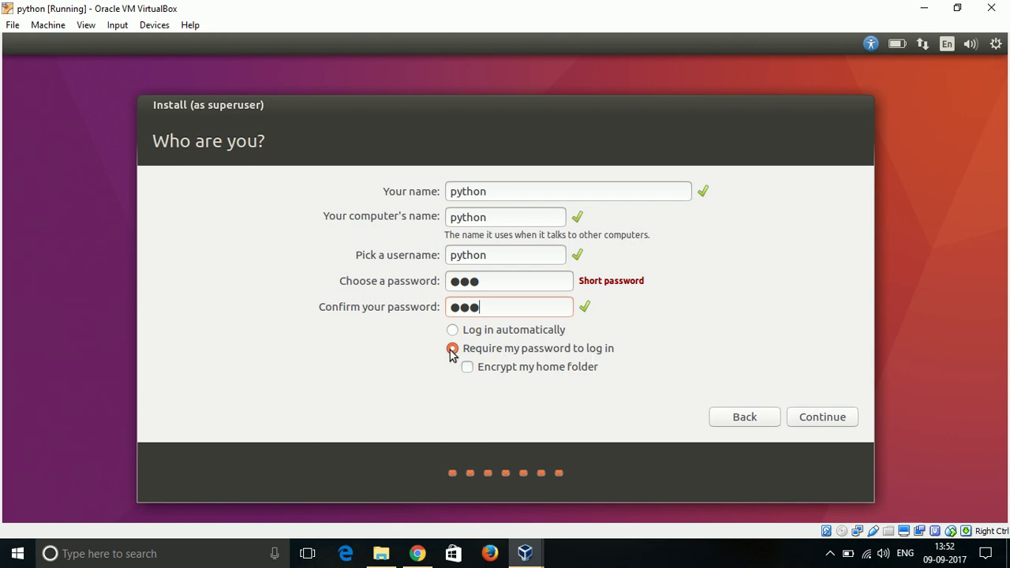
Submit the account details and wait until installation completes.
left_click(826, 414)
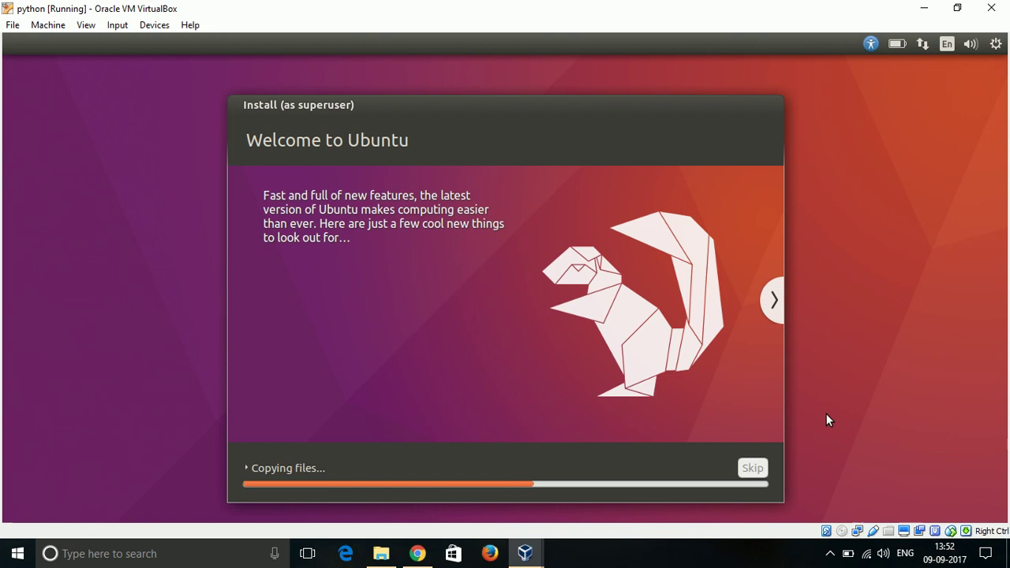
left_click(831, 553)
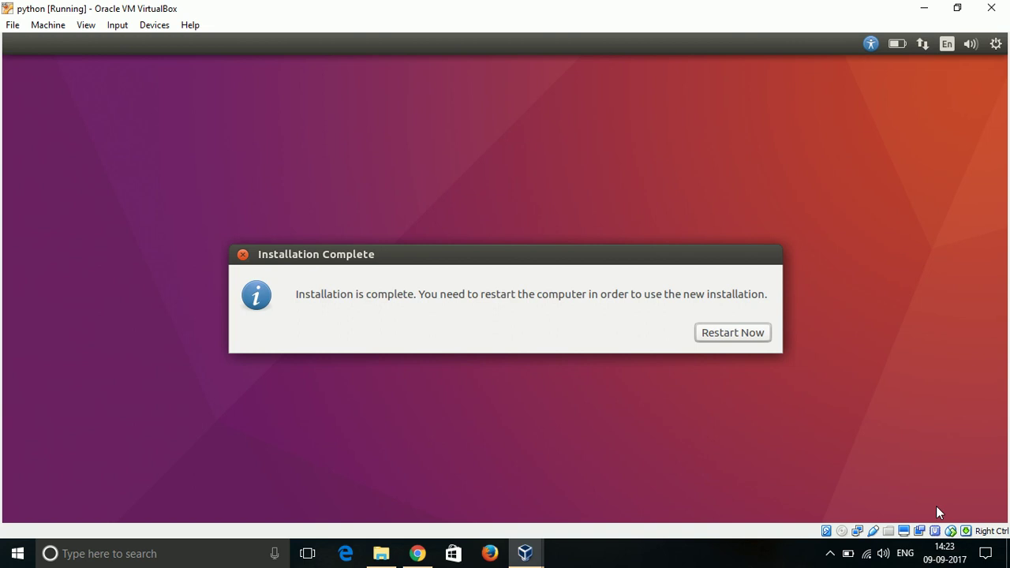
Restart the VM and confirm the installation-medium prompt to boot installed Ubuntu.
left_click(740, 335)
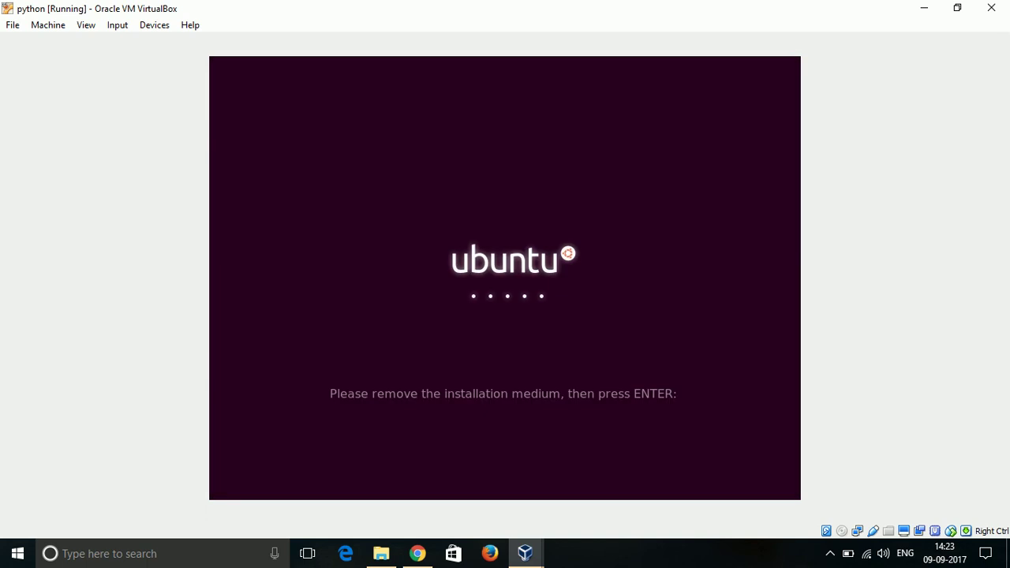
key("Return")
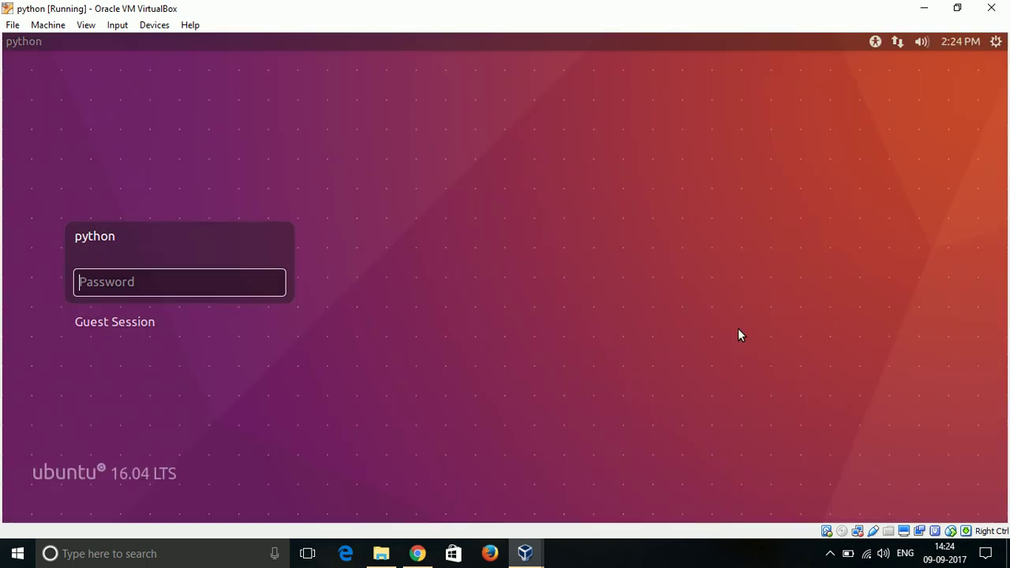
Log in as python by entering the account password.
type("pyt")
key("Return")
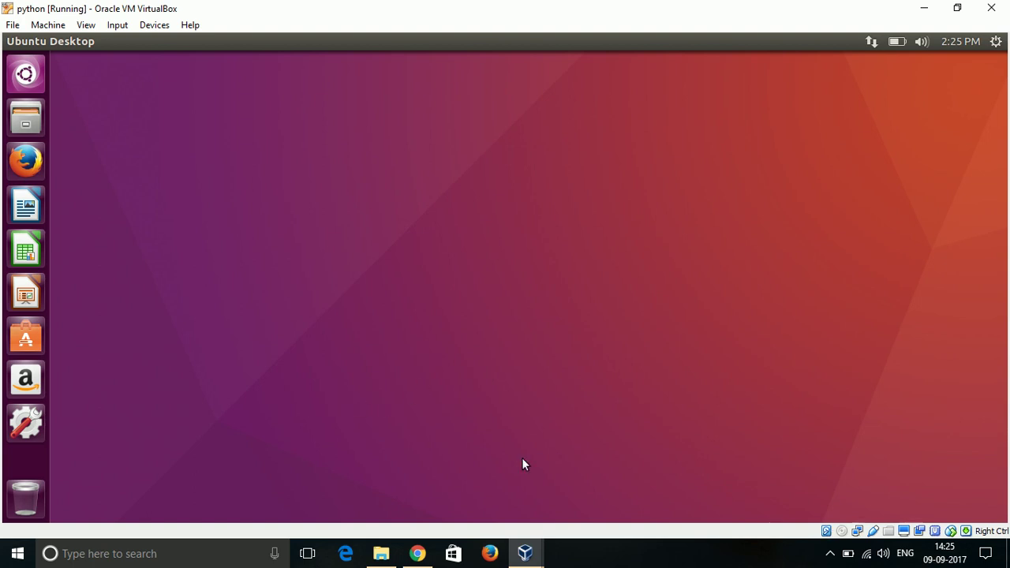
With the Ubuntu desktop loaded, bring up the screen recorder's controls from the hidden tray icons.
left_click(831, 553)
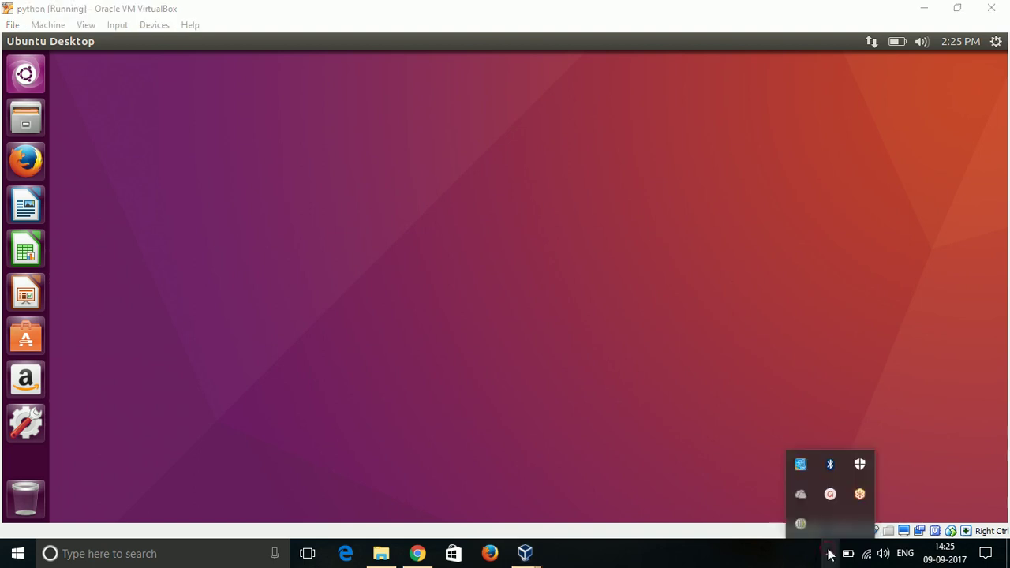
left_click(830, 495)
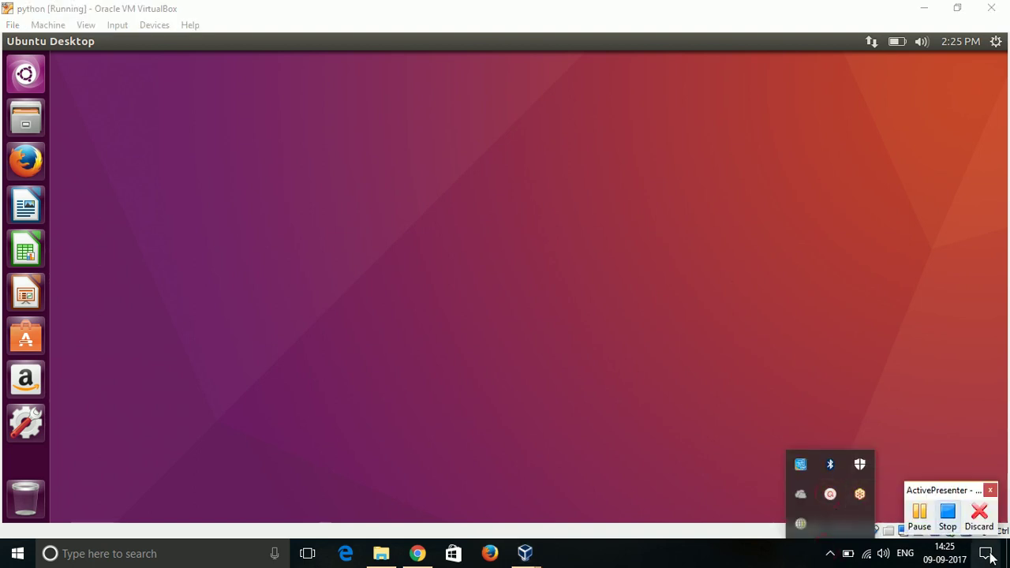